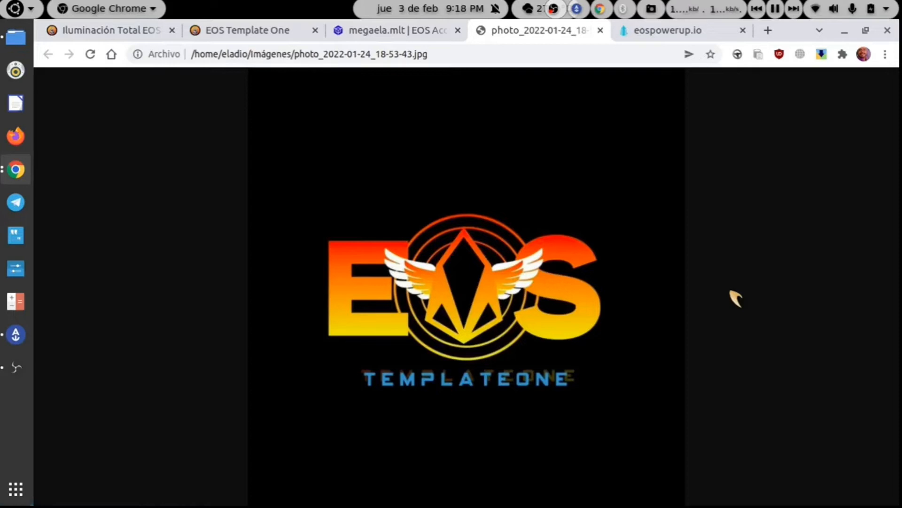
- Go to the Iluminación Total shop page and browse its product list
click(135, 34)
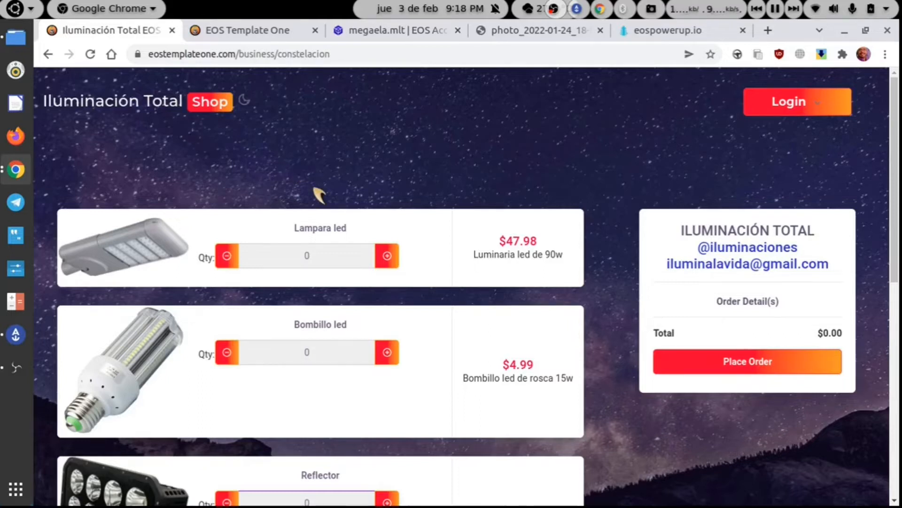
scroll(320, 194, down, 5)
scroll(320, 194, down, 3)
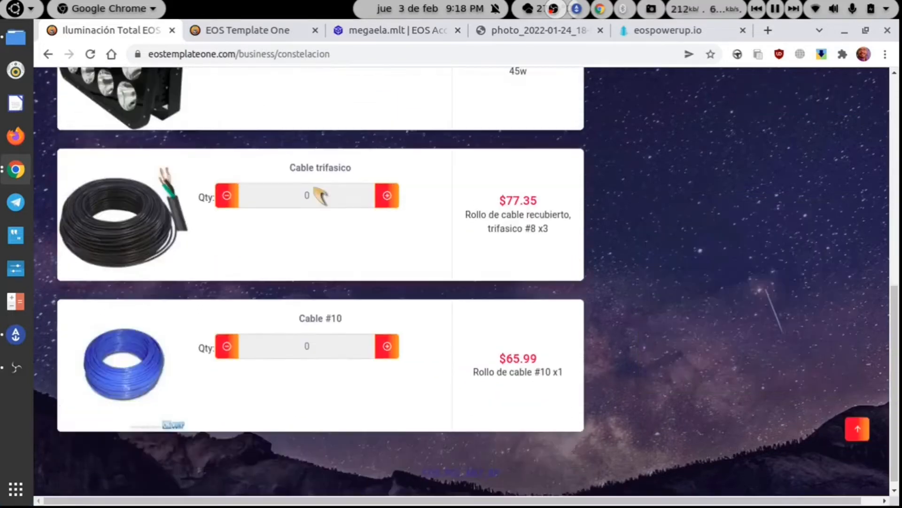
scroll(319, 194, up, 8)
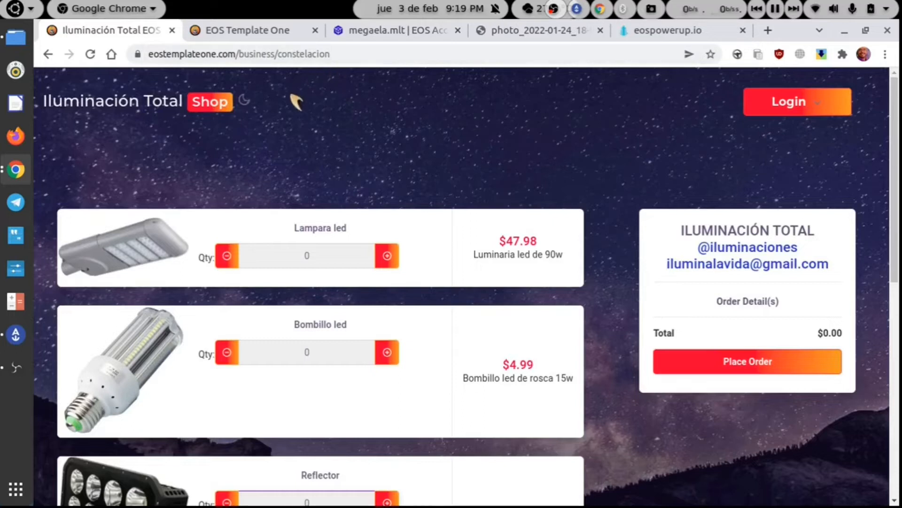
scroll(362, 226, down, 3)
scroll(358, 219, up, 4)
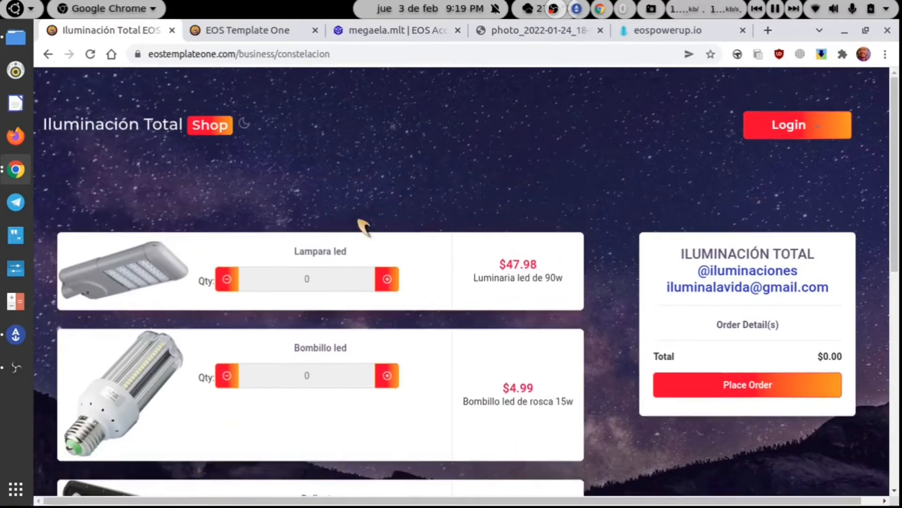
scroll(365, 228, down, 5)
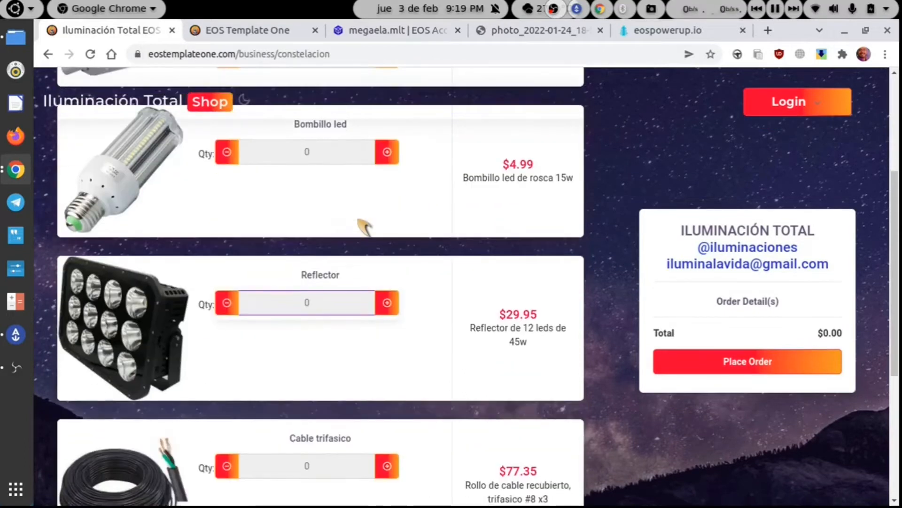
scroll(364, 228, up, 4)
scroll(364, 228, down, 2)
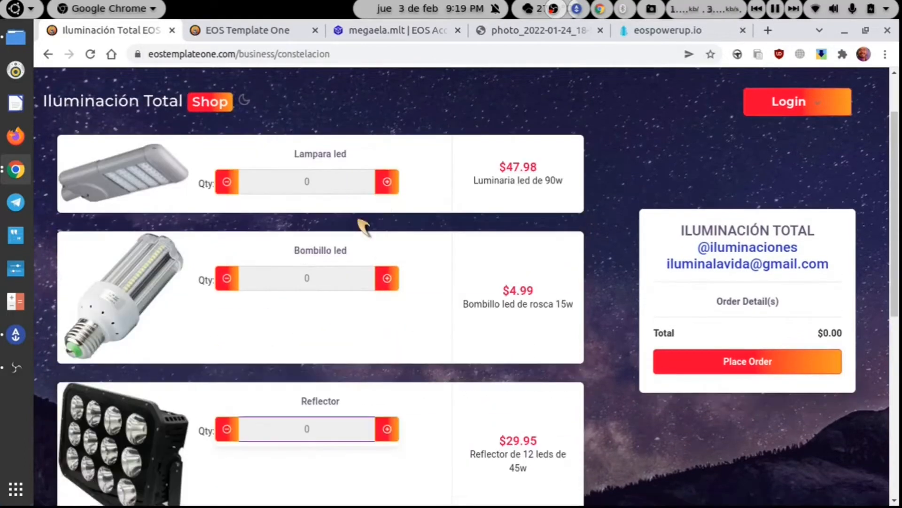
- Add one Lampara led and one Bombillo led ($52.97 total), then bring up the login options
click(386, 183)
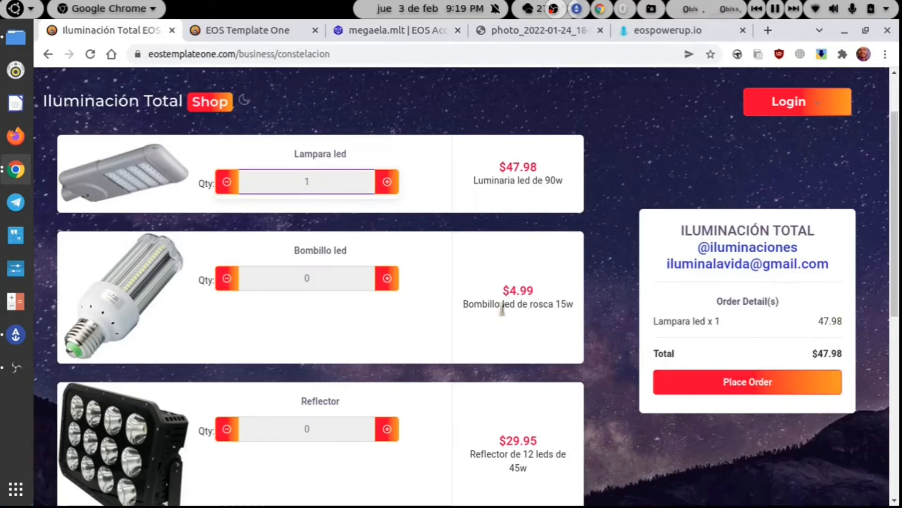
click(388, 279)
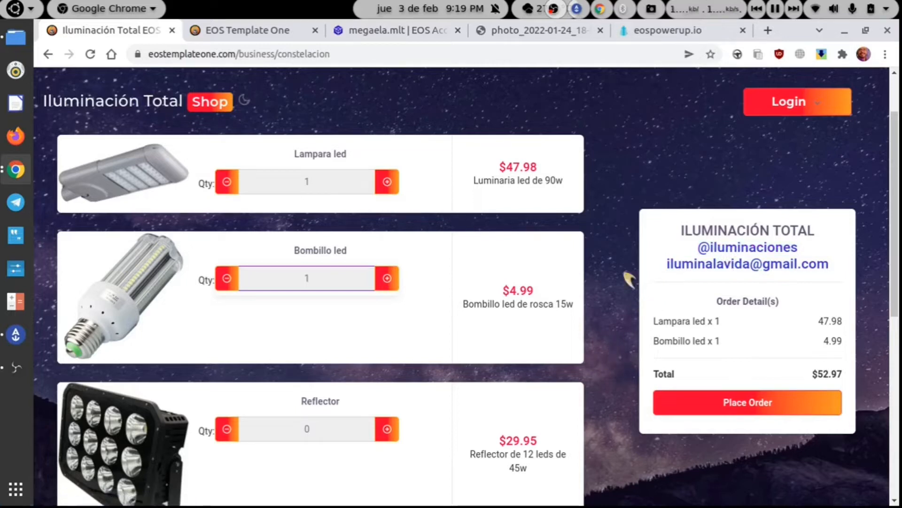
click(805, 106)
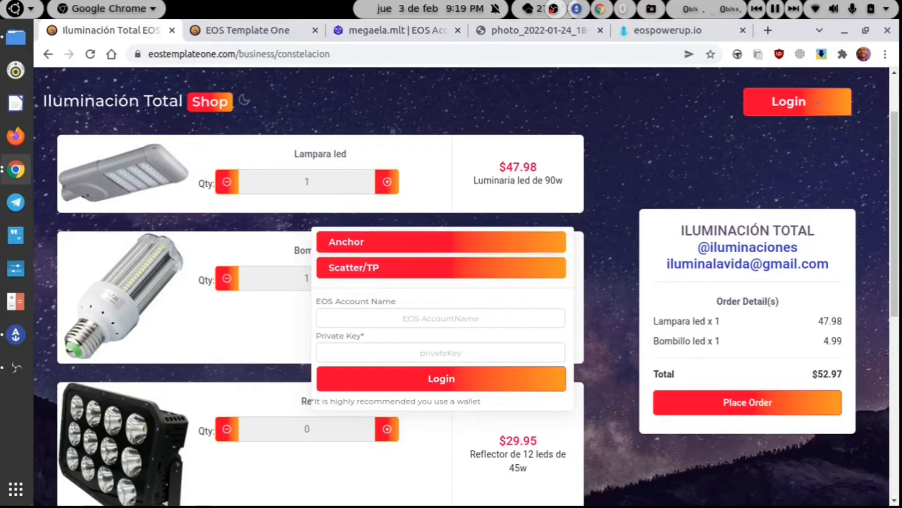
- Close the shop's login options and switch to the EOS Template One management page's profile login
click(403, 319)
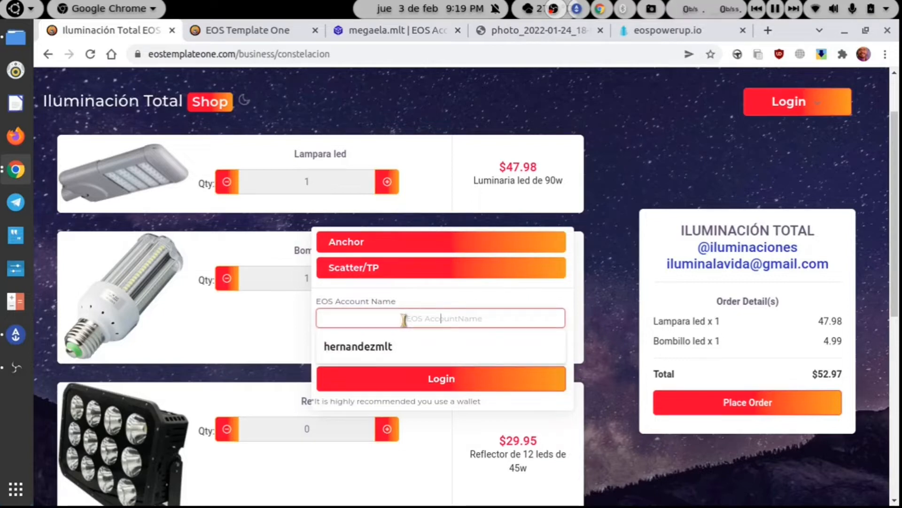
click(422, 305)
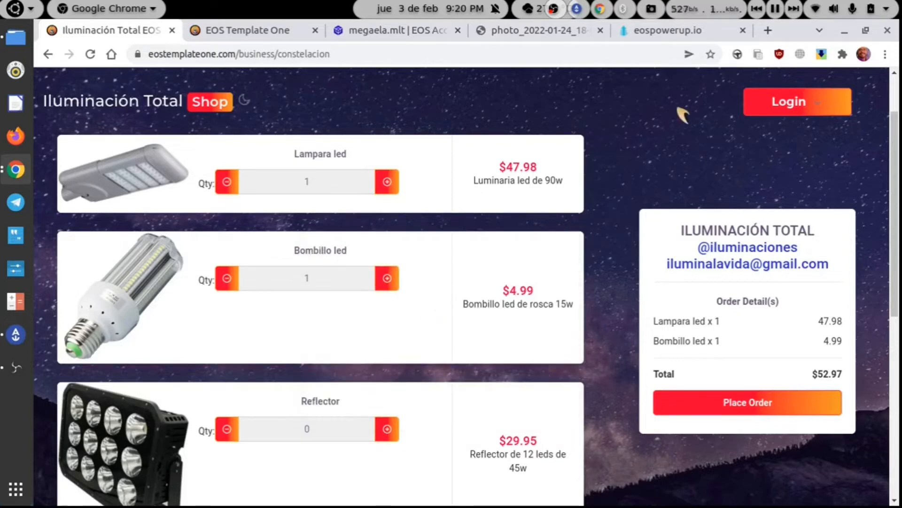
click(780, 97)
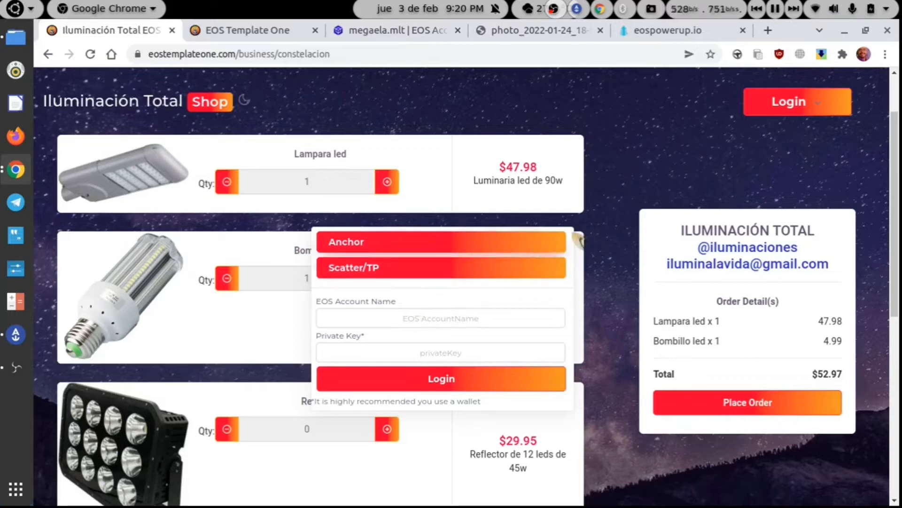
click(594, 199)
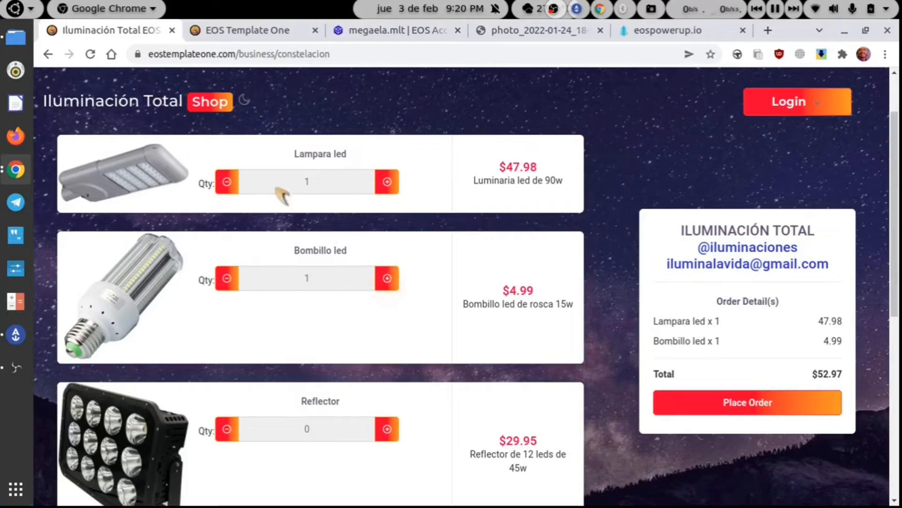
click(238, 38)
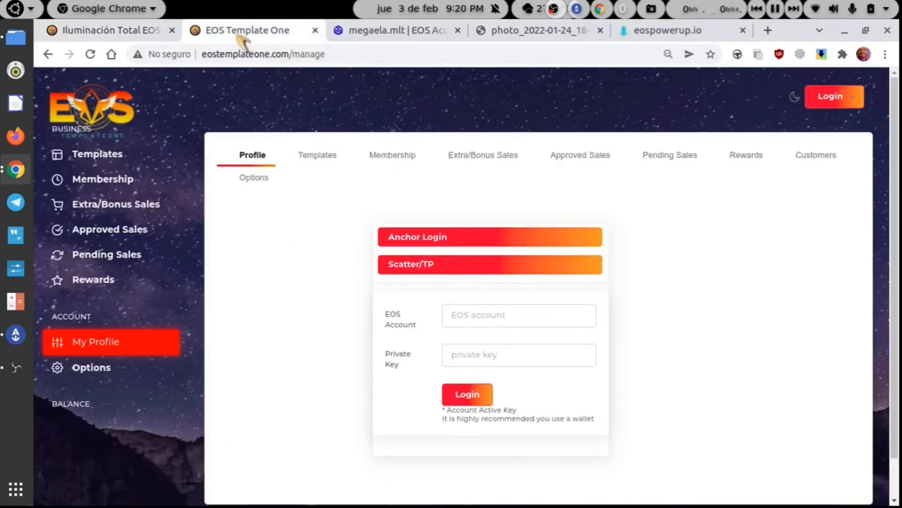
click(48, 54)
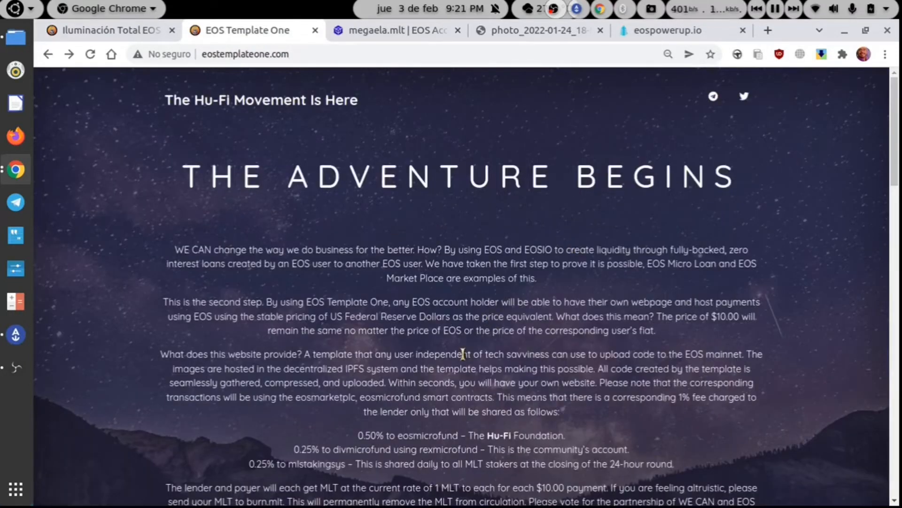
scroll(463, 354, down, 5)
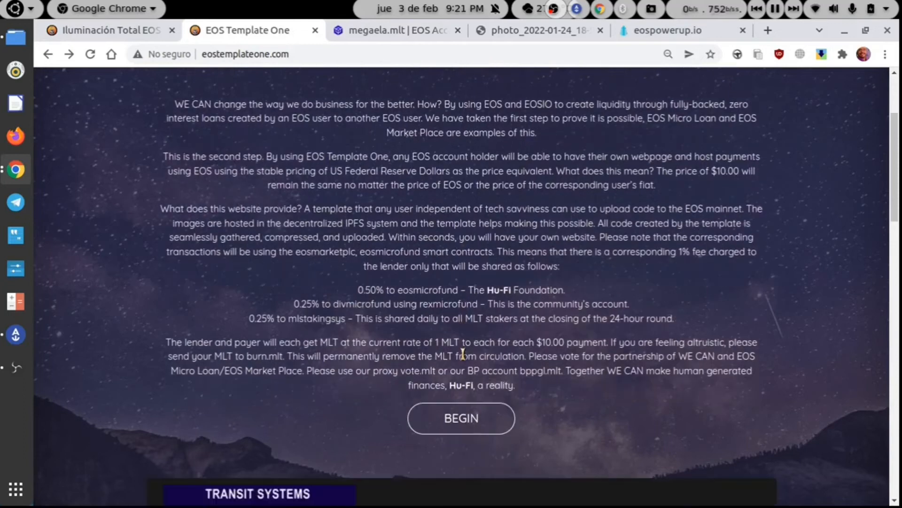
scroll(463, 353, up, 5)
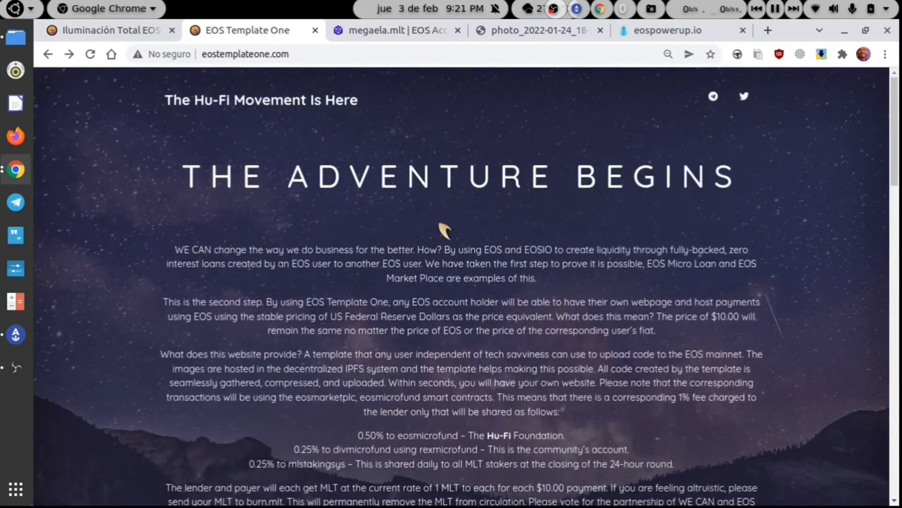
right_click(430, 204)
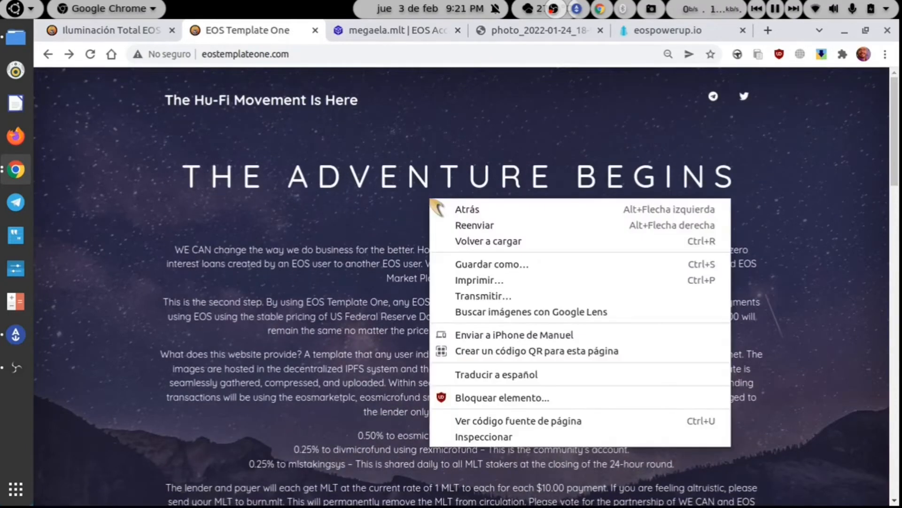
click(463, 374)
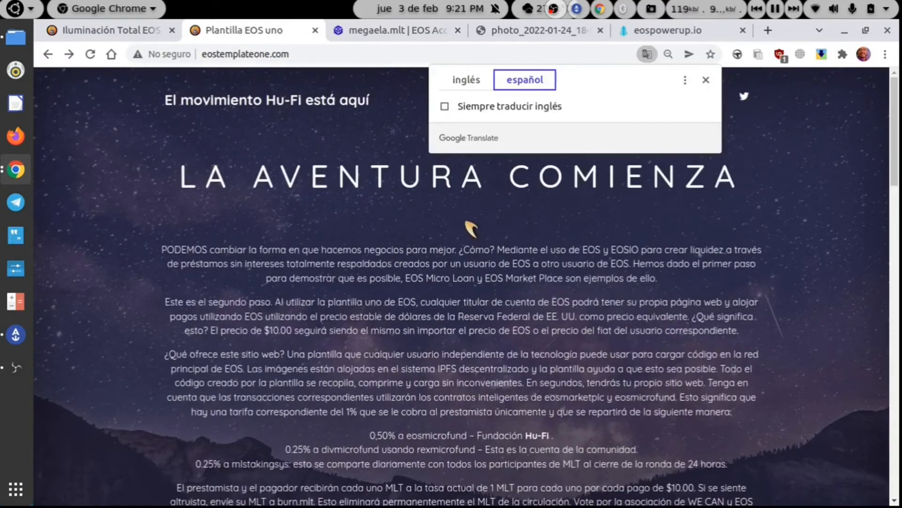
click(465, 222)
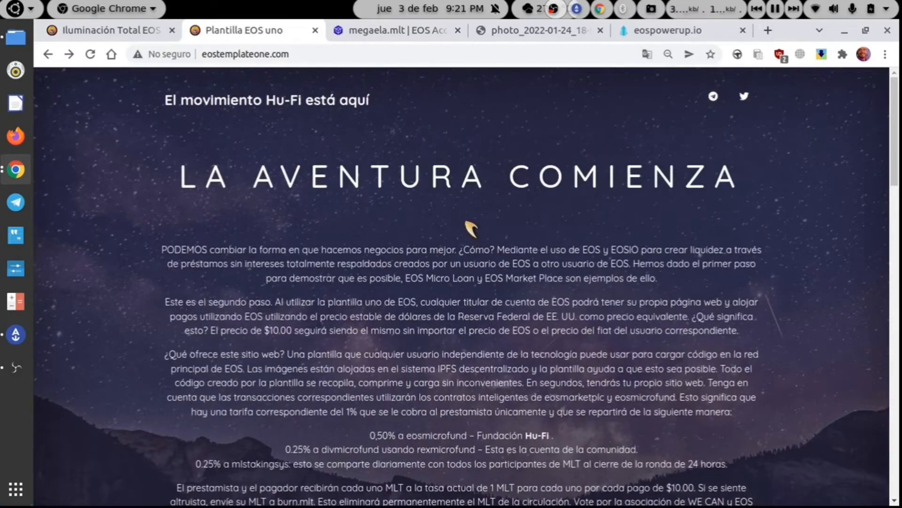
scroll(470, 228, down, 3)
scroll(465, 221, down, 1)
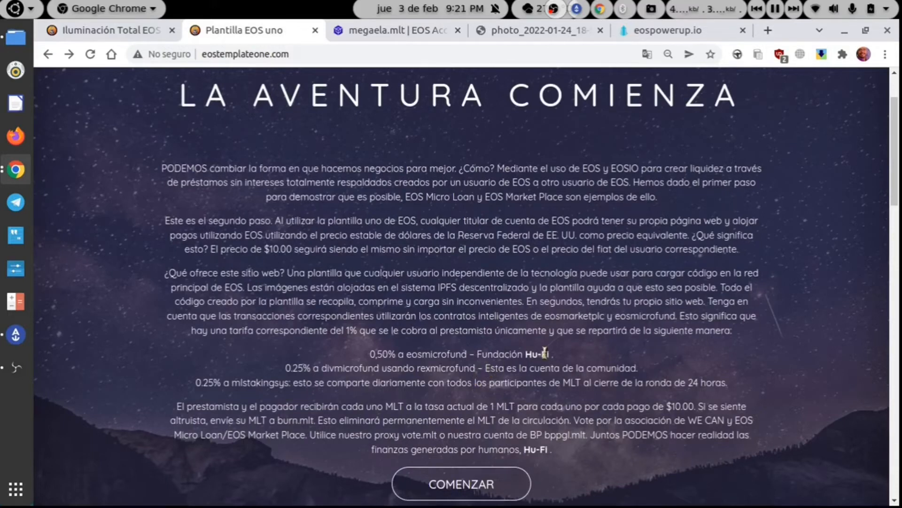
drag(548, 354, 490, 344)
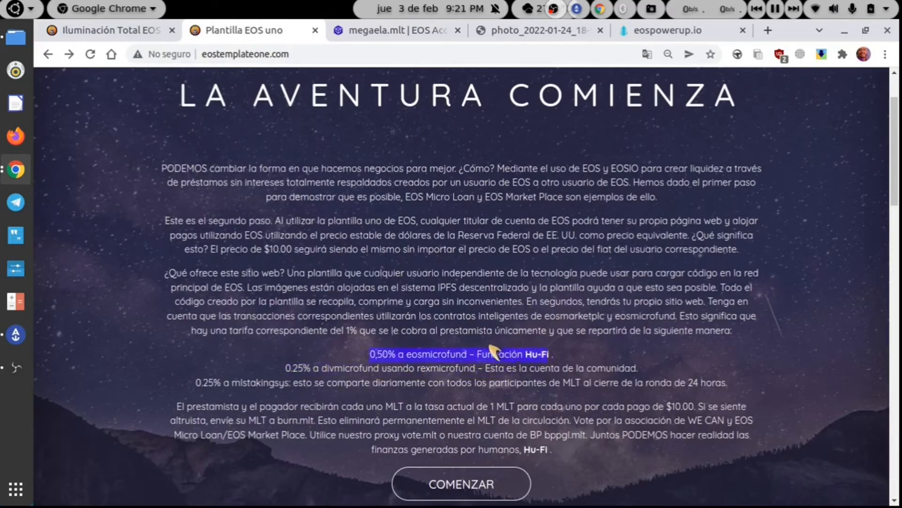
click(465, 488)
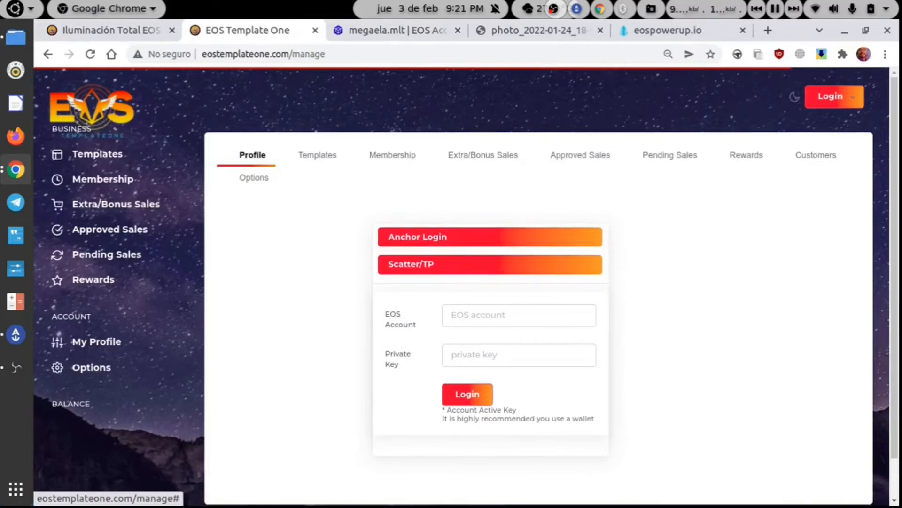
- Log in through Anchor, letting the browser launch the wallet with the identity request
click(415, 243)
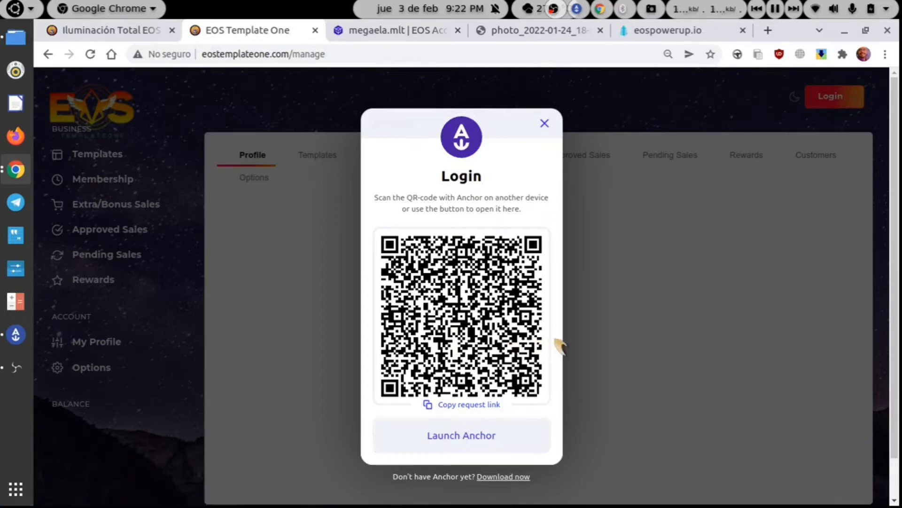
click(472, 432)
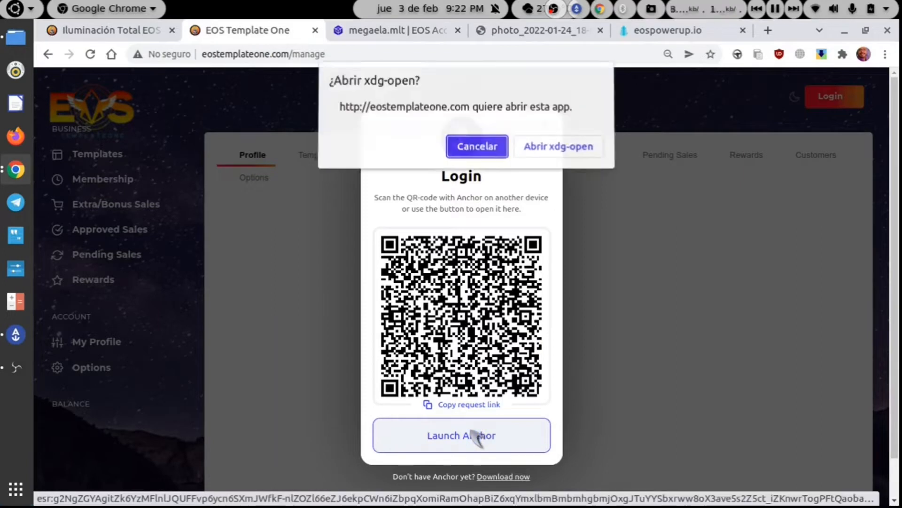
click(562, 157)
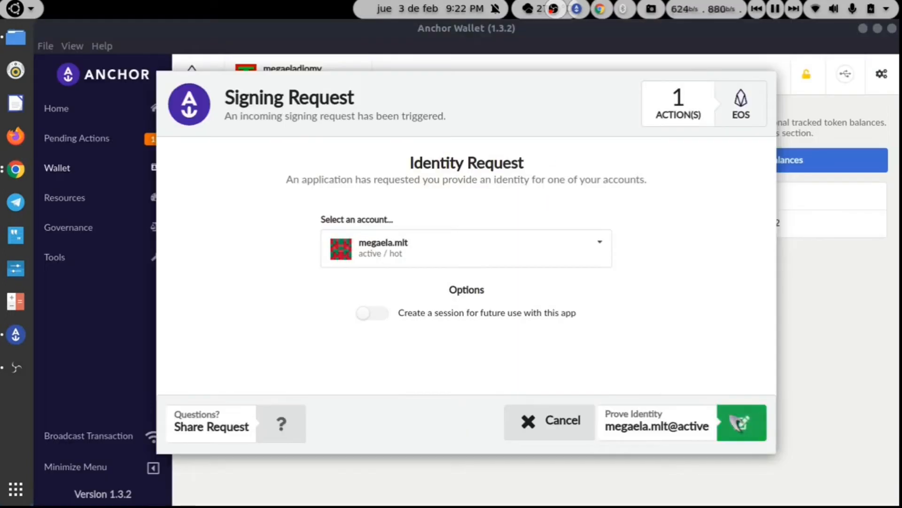
click(741, 422)
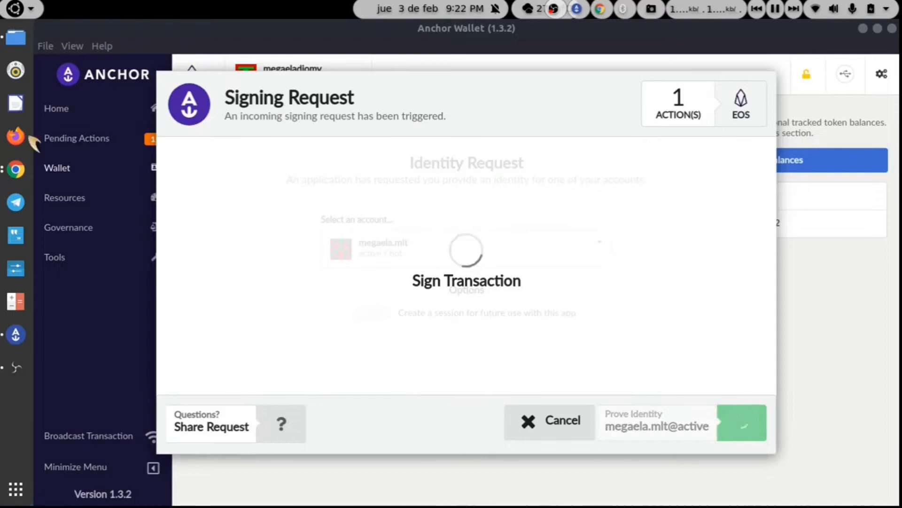
- Return to the browser showing the logged-in Business Information with the 5.00000000 MLT balance
click(16, 169)
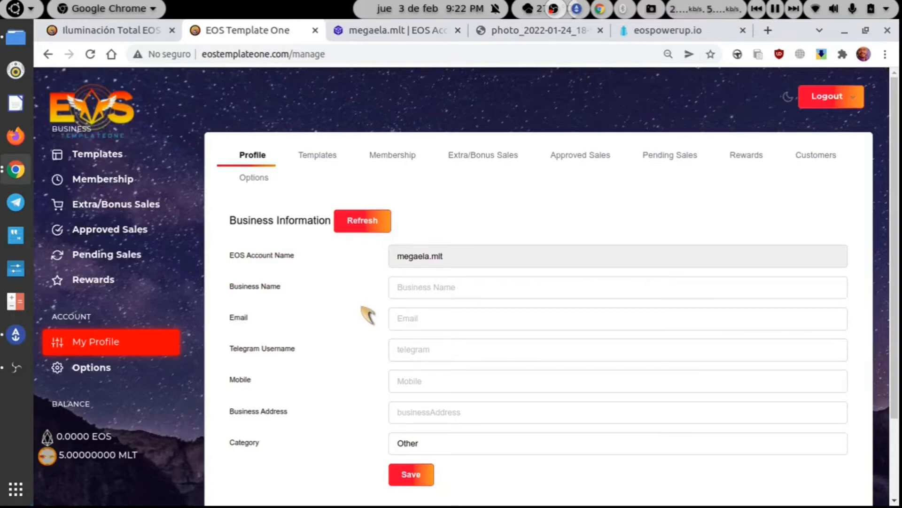
- Subscribe to a 1-month membership for 5.00000000 MLT and submit the payment
scroll(368, 315, down, 3)
scroll(368, 315, up, 1)
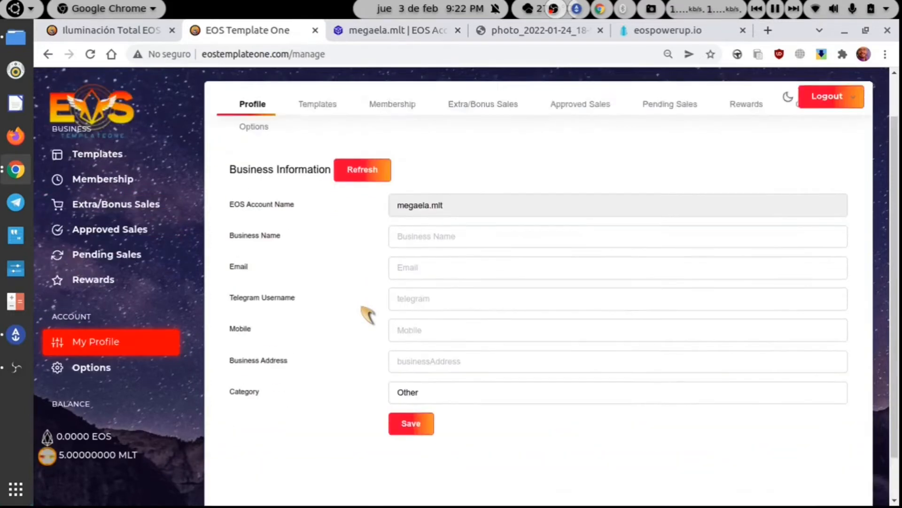
scroll(368, 315, up, 1)
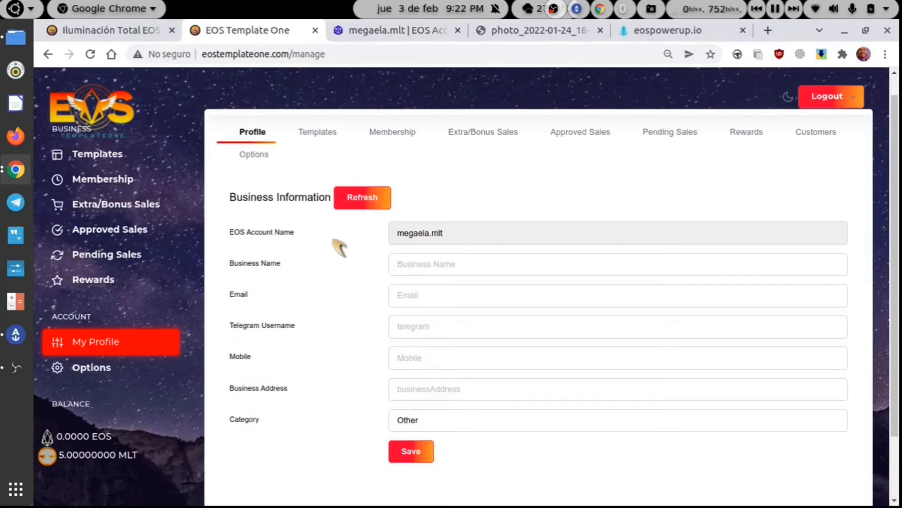
click(127, 186)
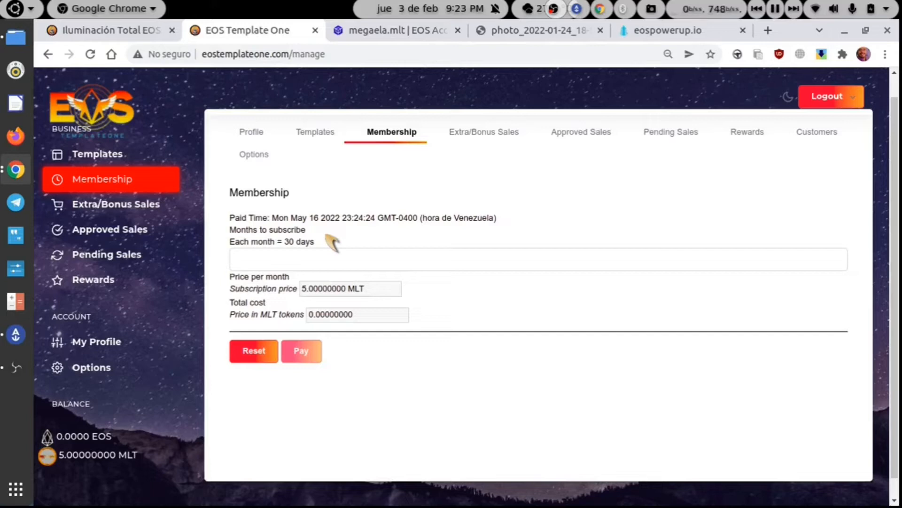
click(320, 266)
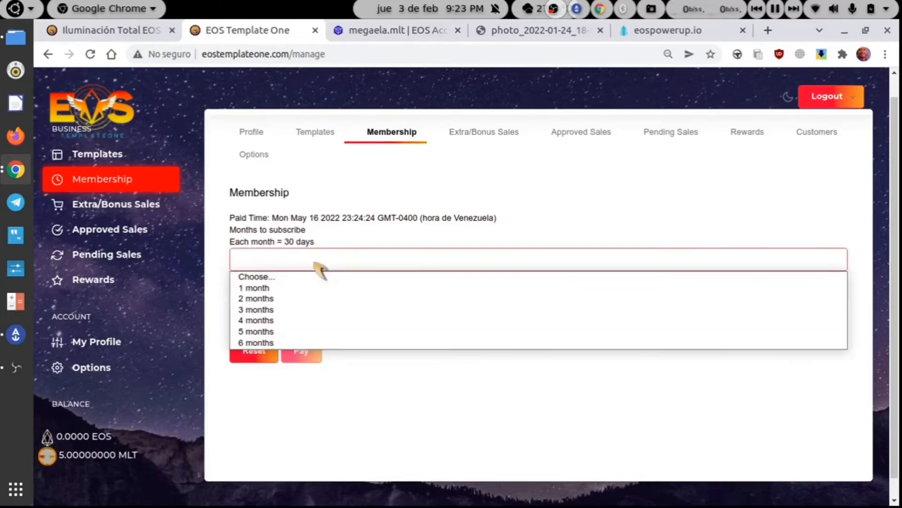
click(320, 269)
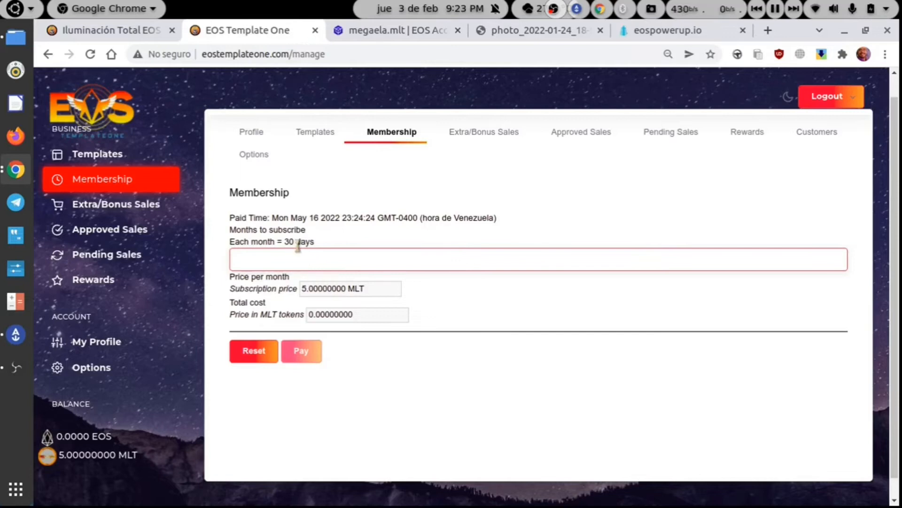
click(318, 260)
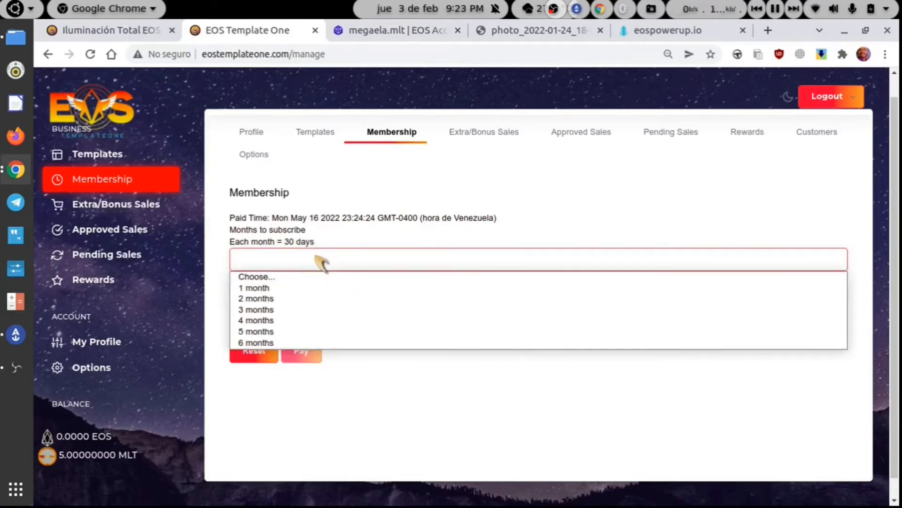
click(297, 288)
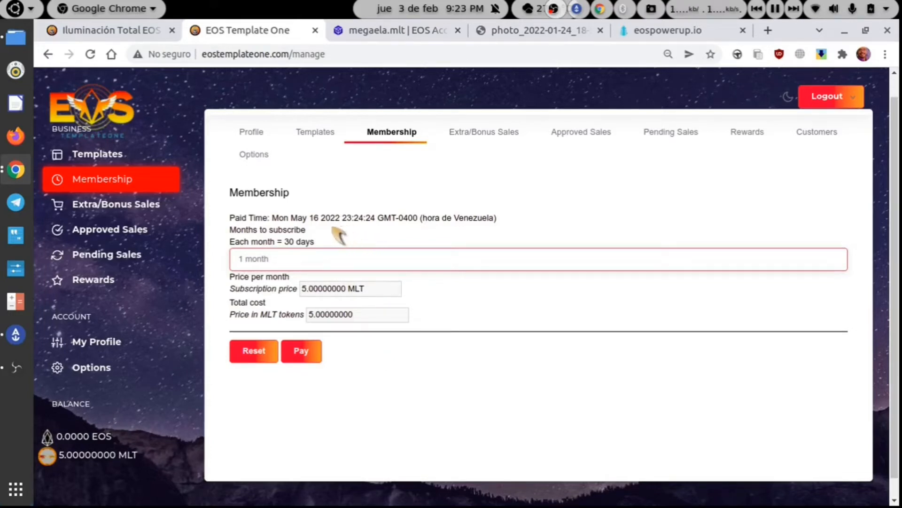
click(300, 214)
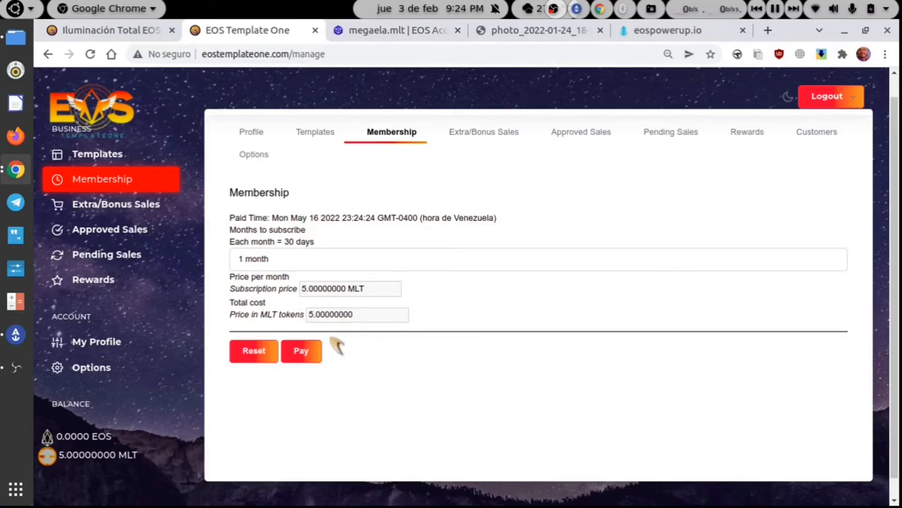
click(302, 350)
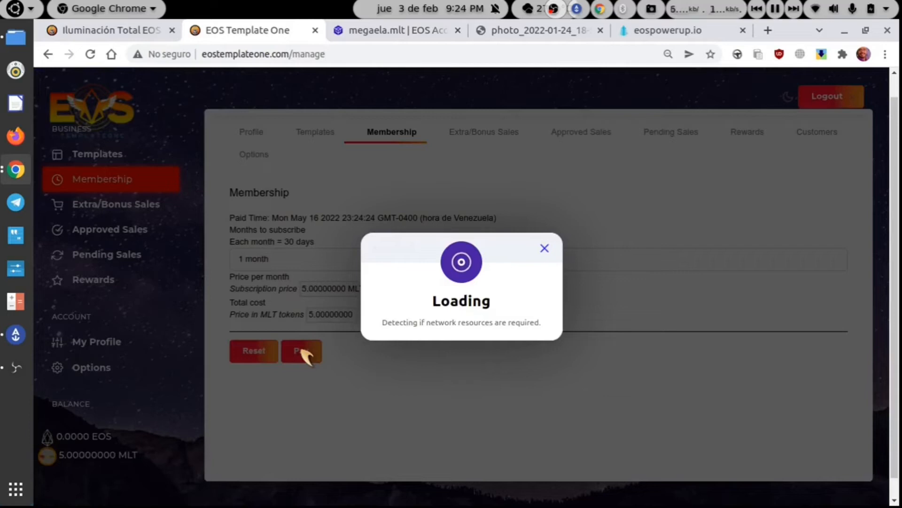
- Sign the 5 MLT membership payment in Anchor Wallet and return to the storefront manager
click(429, 432)
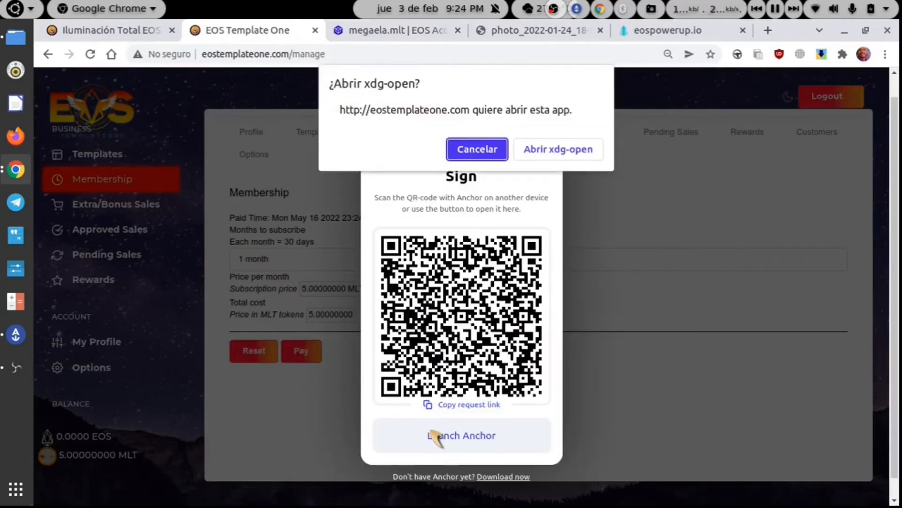
click(558, 149)
click(737, 426)
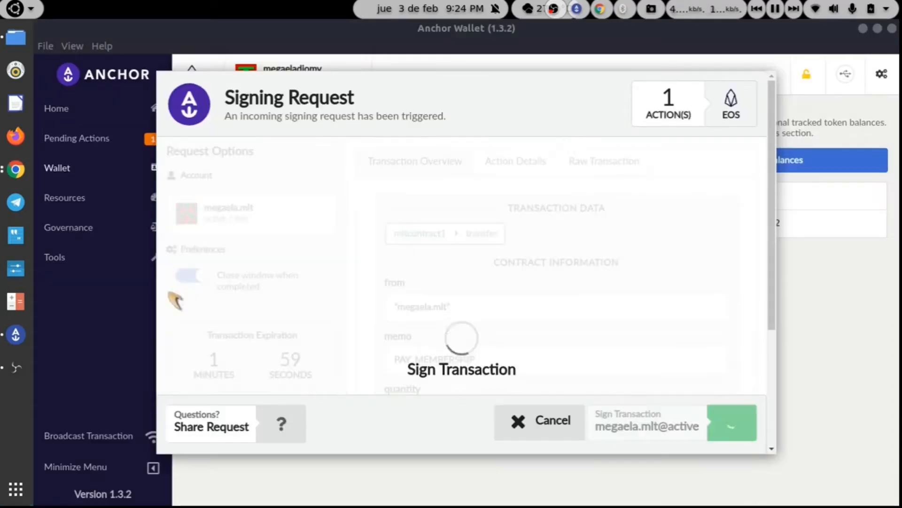
click(7, 171)
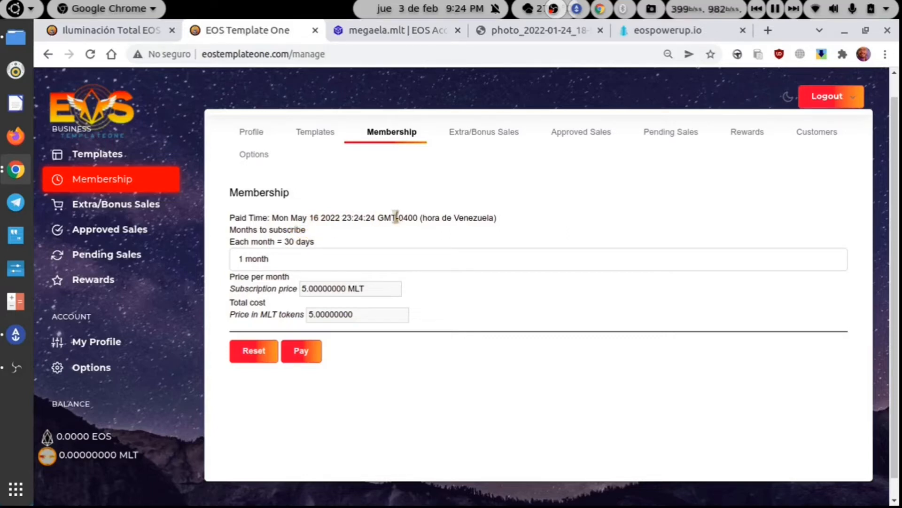
- Open the Templates section and start entering an item name in the Add Item form
click(316, 133)
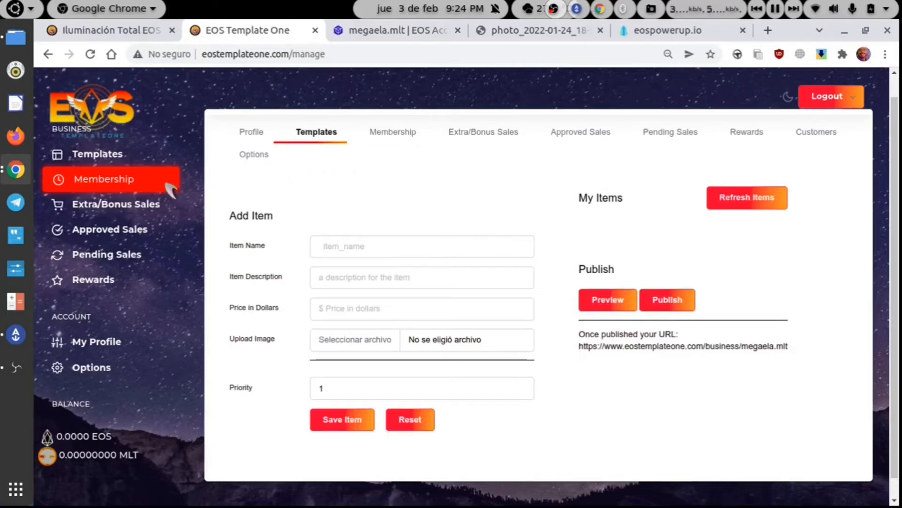
click(122, 154)
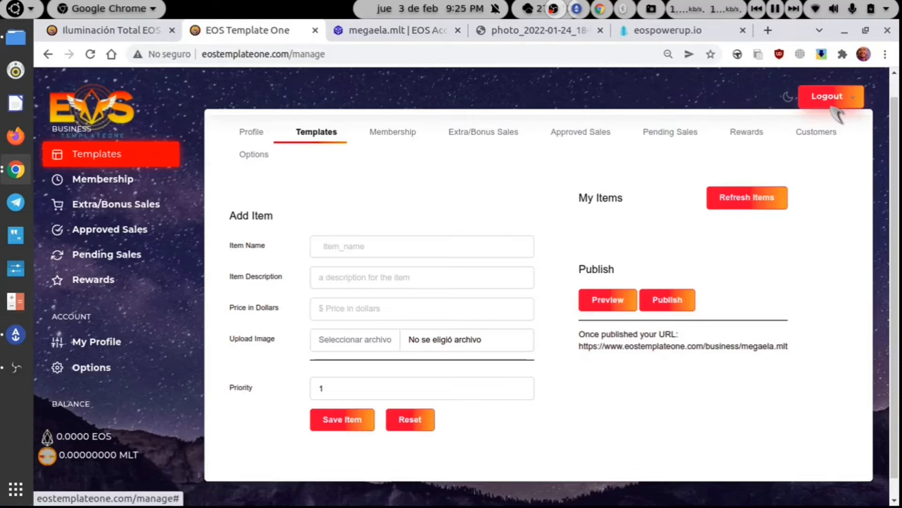
click(400, 253)
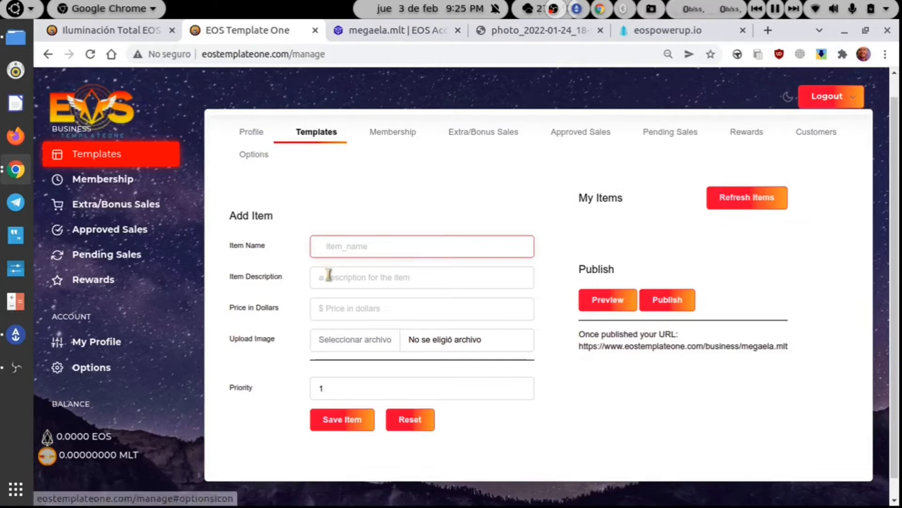
- Enter business name Hamburger 3000 and the suggested business e-mail, leaving the address empty
click(259, 132)
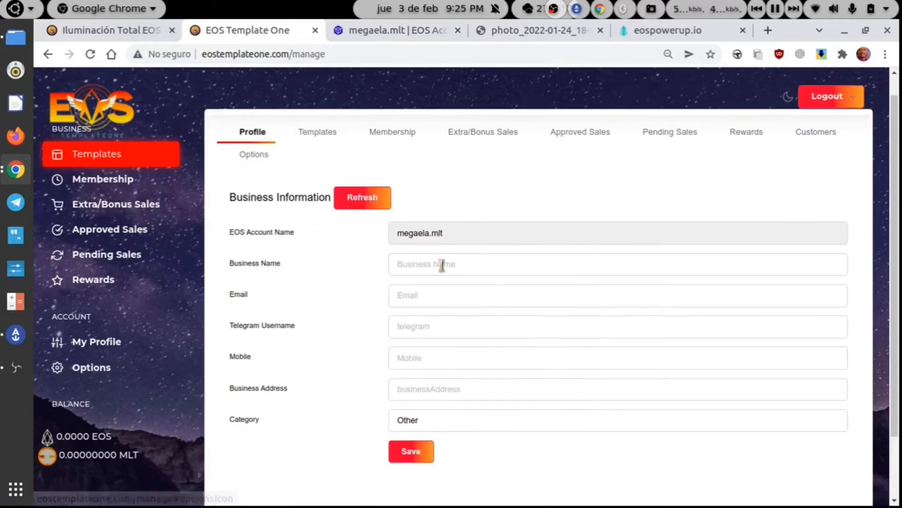
click(441, 264)
click(439, 342)
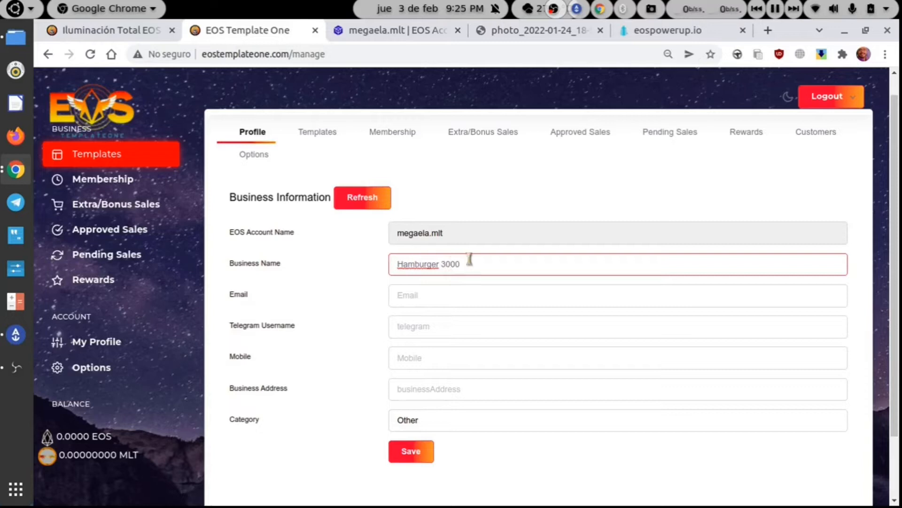
click(443, 297)
text(h)
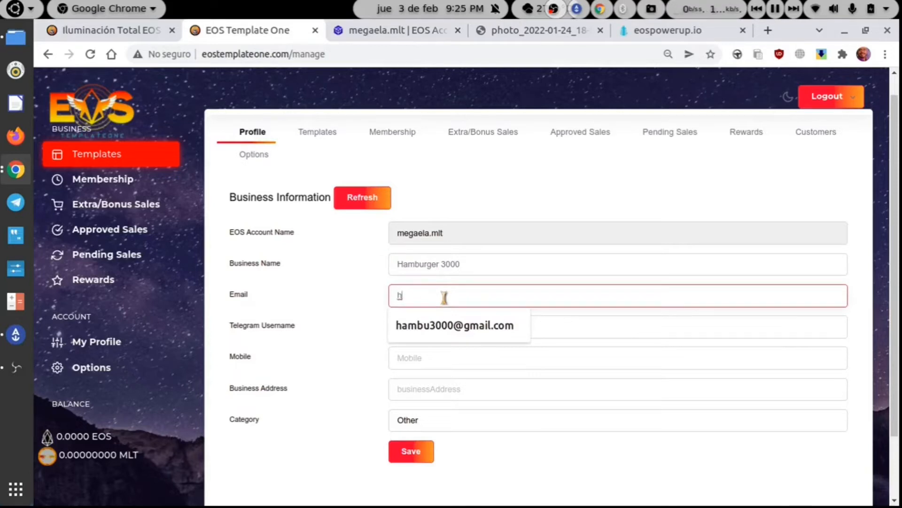
key(Down)
key(Return)
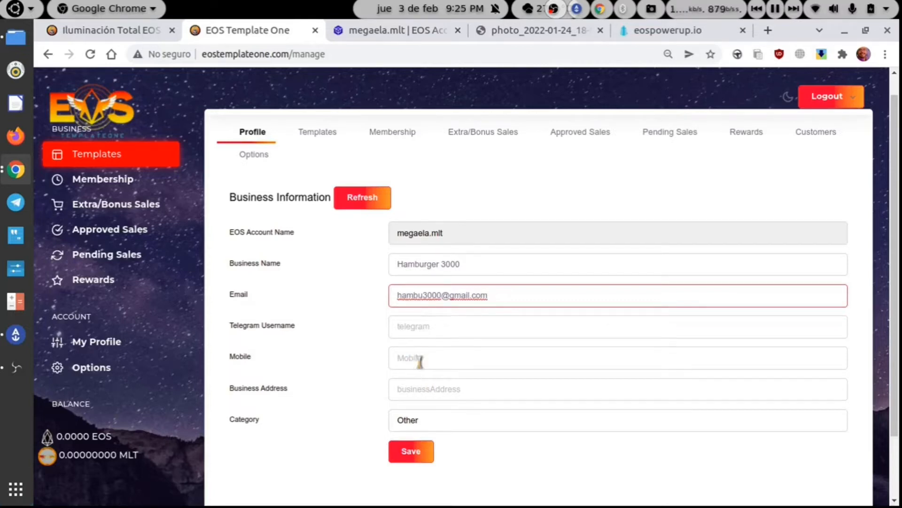
click(420, 389)
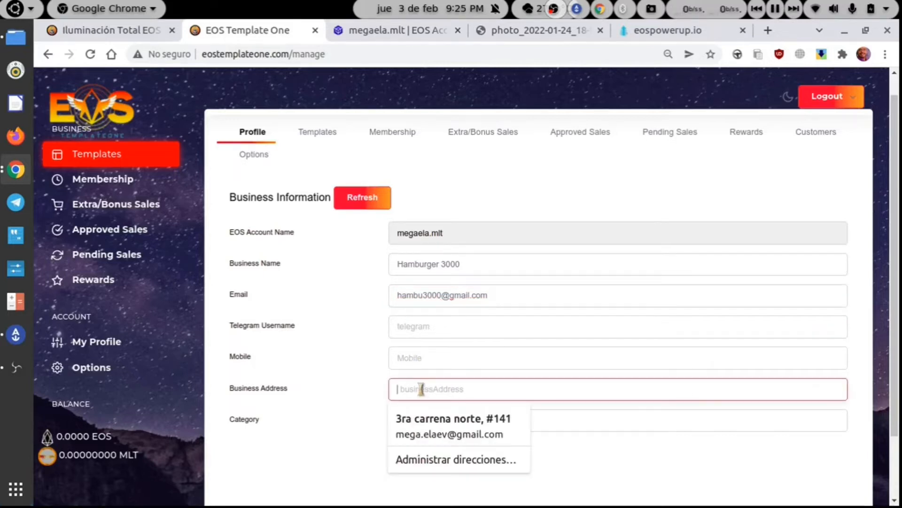
click(373, 397)
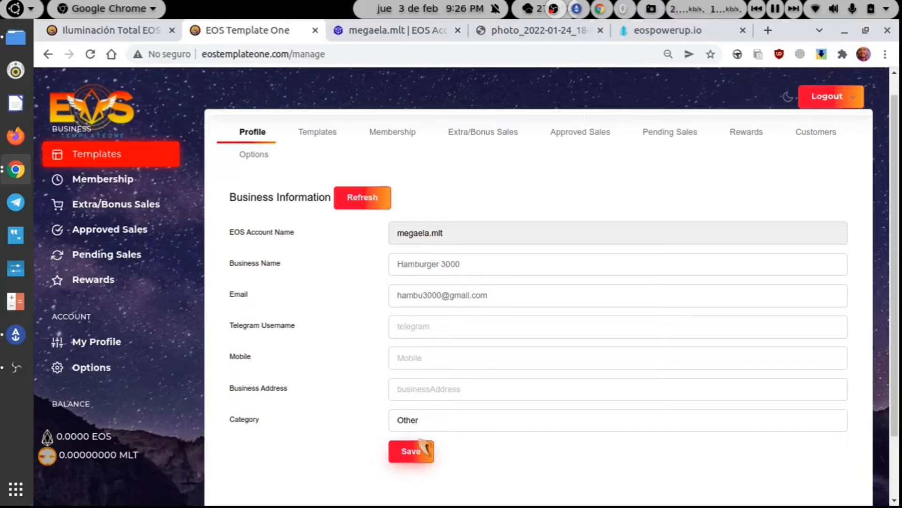
- Pick Fast Food as the business category and save the Hamburger 3000 profile
click(433, 421)
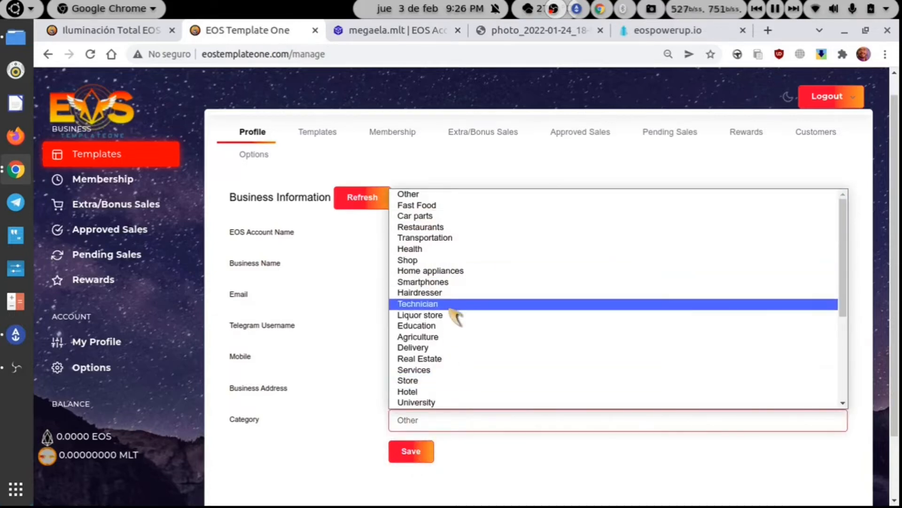
scroll(452, 311, down, 5)
scroll(455, 316, up, 5)
scroll(455, 317, down, 1)
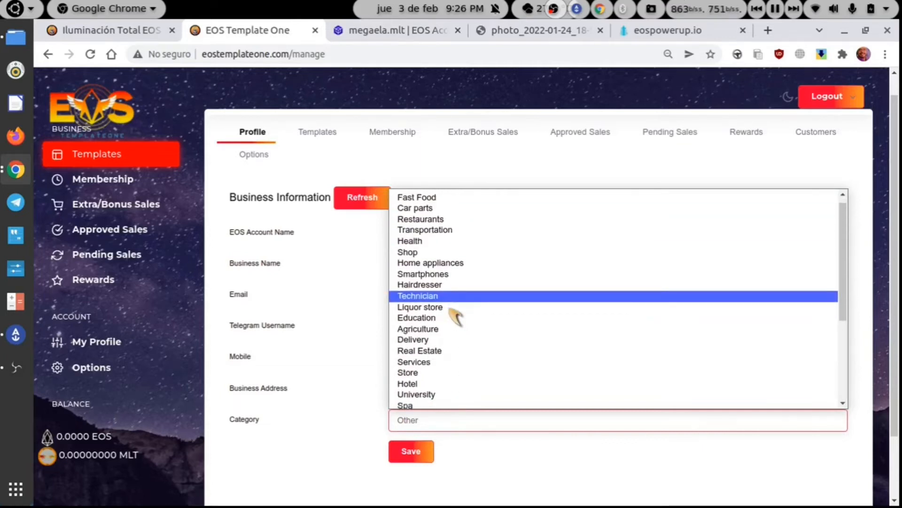
scroll(455, 317, up, 1)
scroll(455, 314, down, 2)
scroll(455, 313, up, 2)
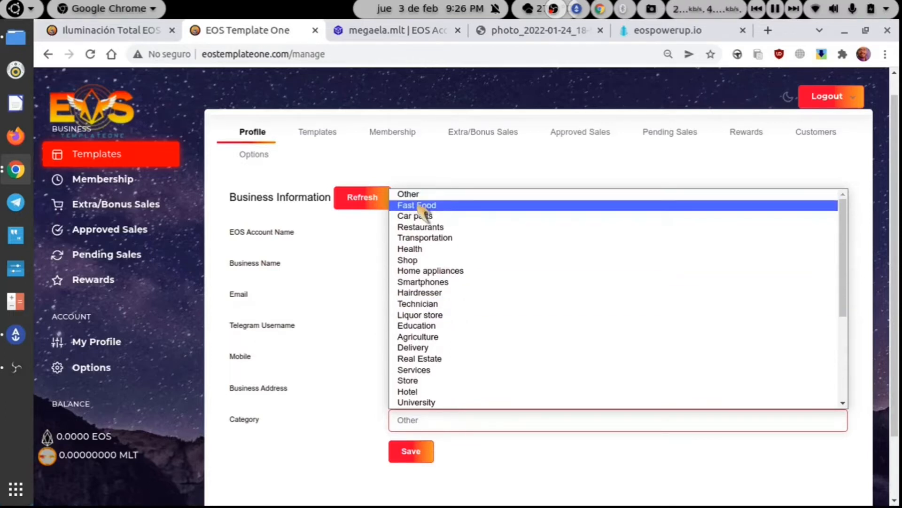
click(423, 206)
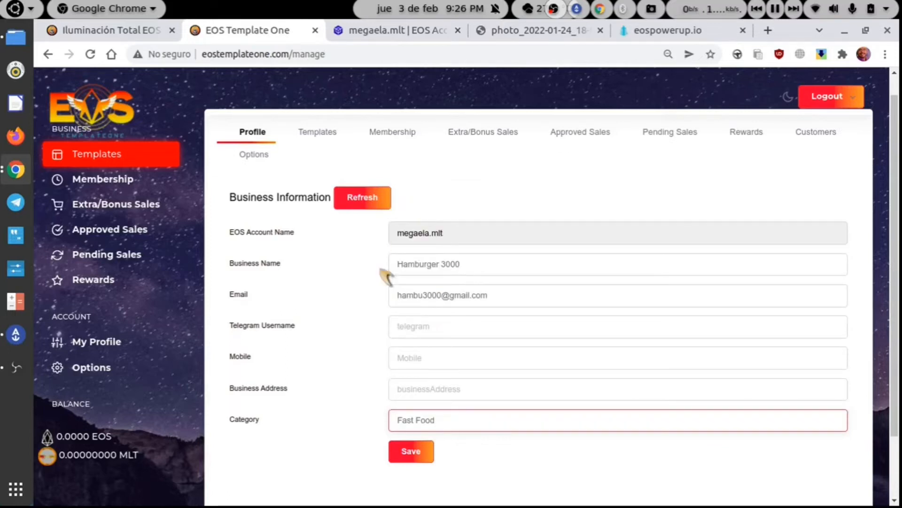
click(413, 451)
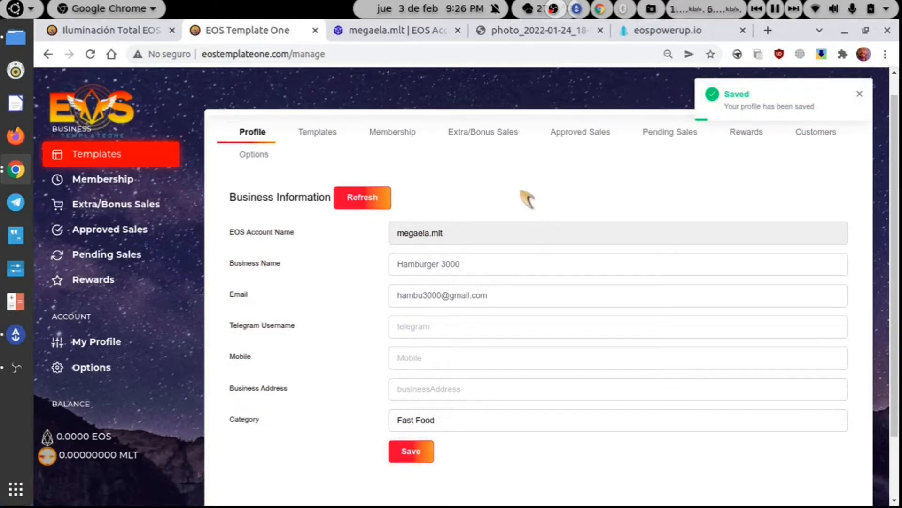
- Add item 'Hamburguesa sencilla' described as 'Pan blanco, carne, vegetales y salsas'
click(321, 134)
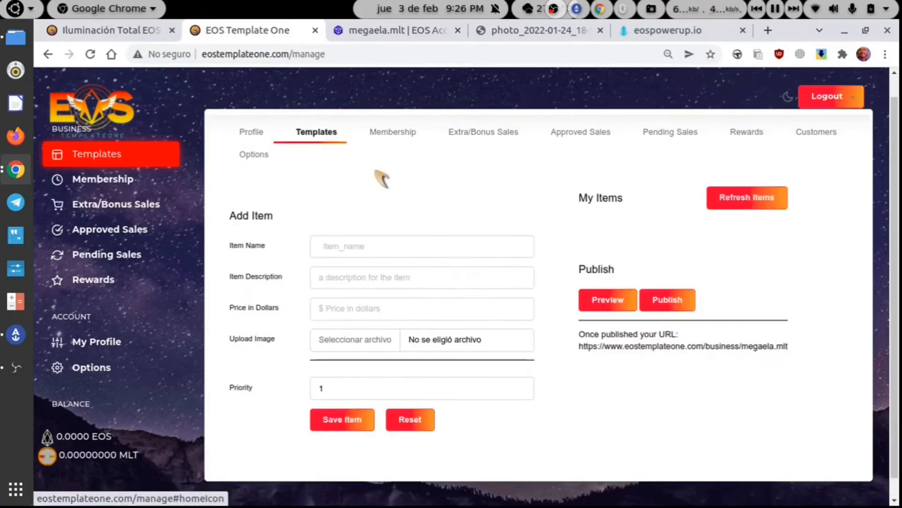
click(459, 253)
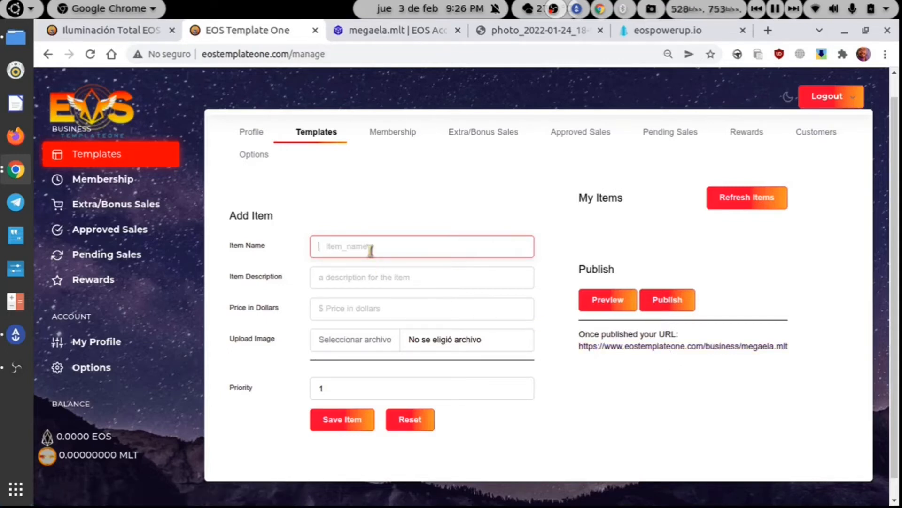
text(Hamburguesa sencilla)
click(399, 279)
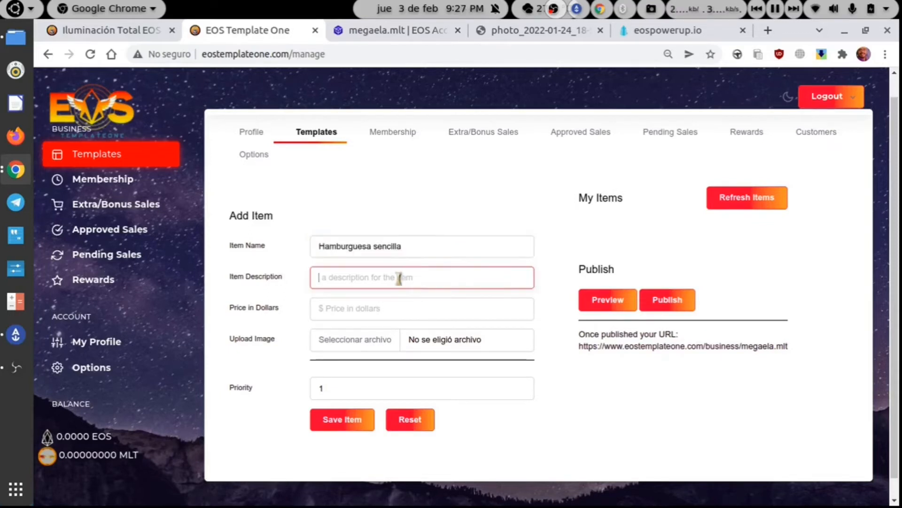
text(Pa)
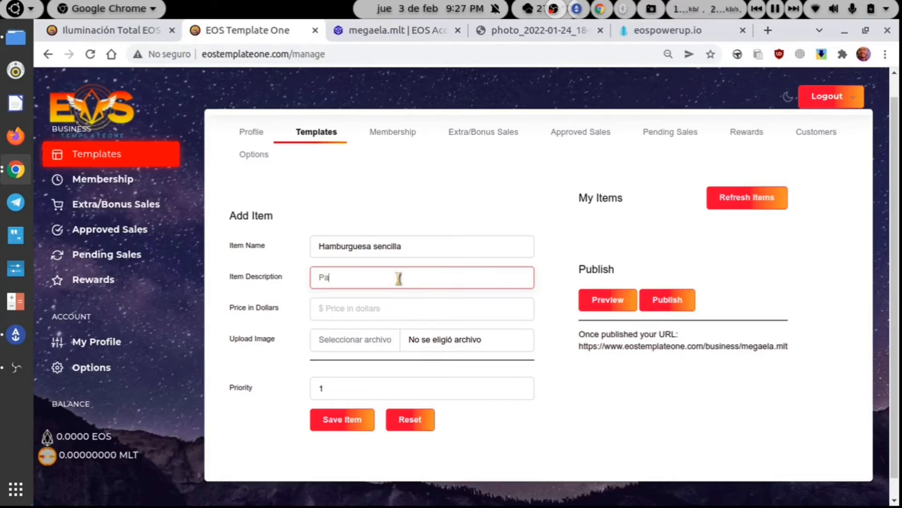
text(n blanco, carne, vegetales y salsas)
- Set the item price to 0.97 with a period decimal, and open the image chooser
click(404, 310)
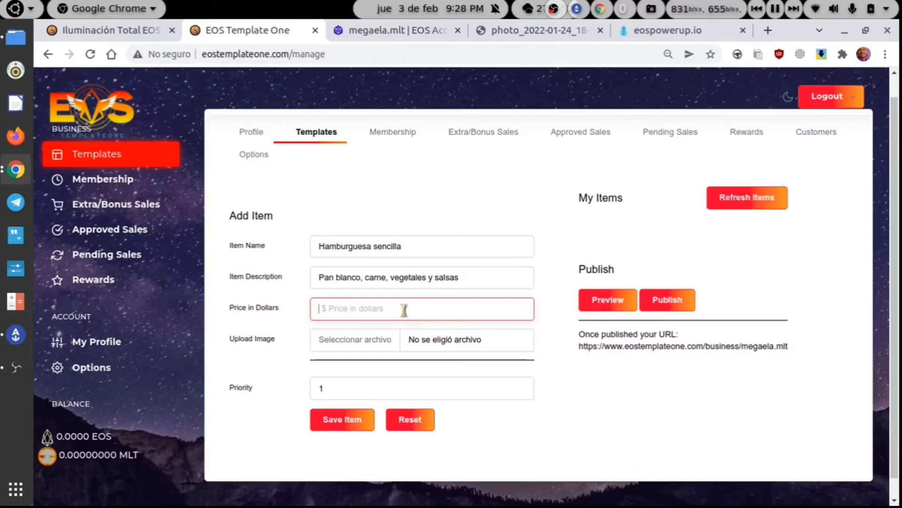
text(0.)
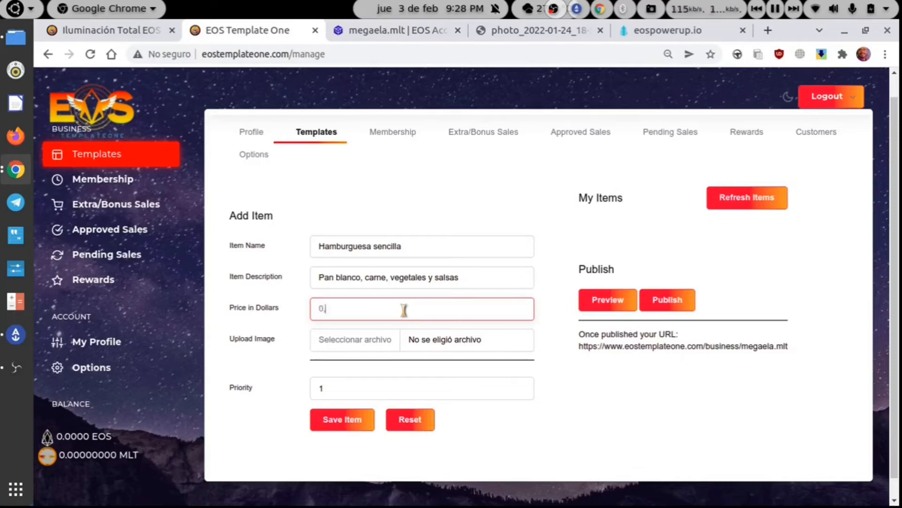
text(97)
key(BackSpace)
text(.)
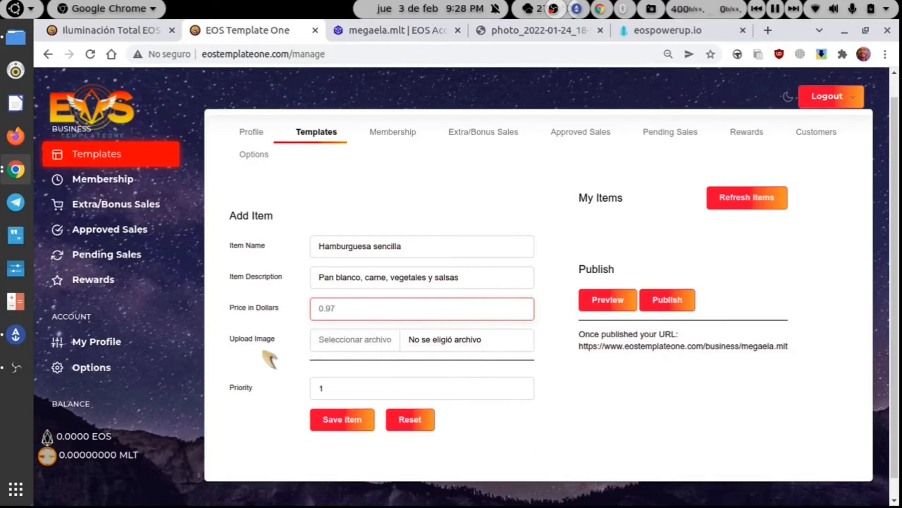
click(369, 344)
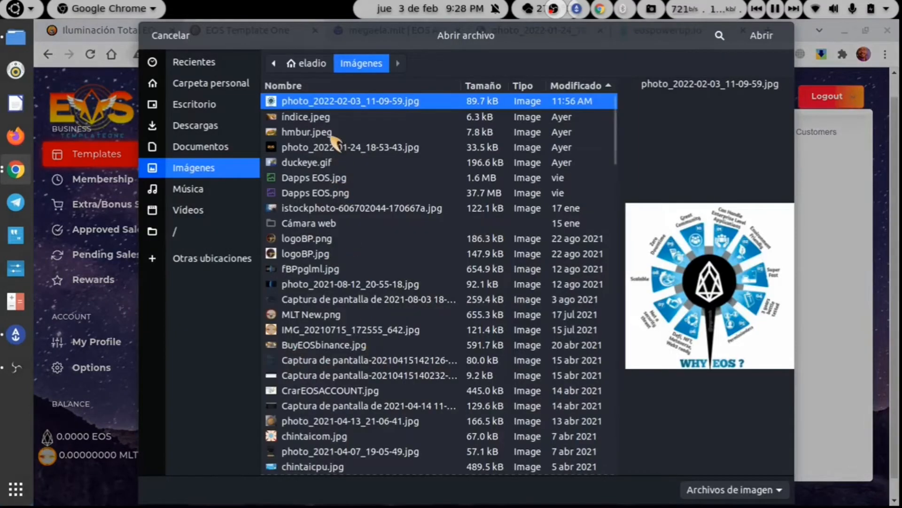
- Attach hmbur.jpeg as the burger photo, leave the priority unchanged, and save Hamburguesa sencilla at $0.97
click(332, 133)
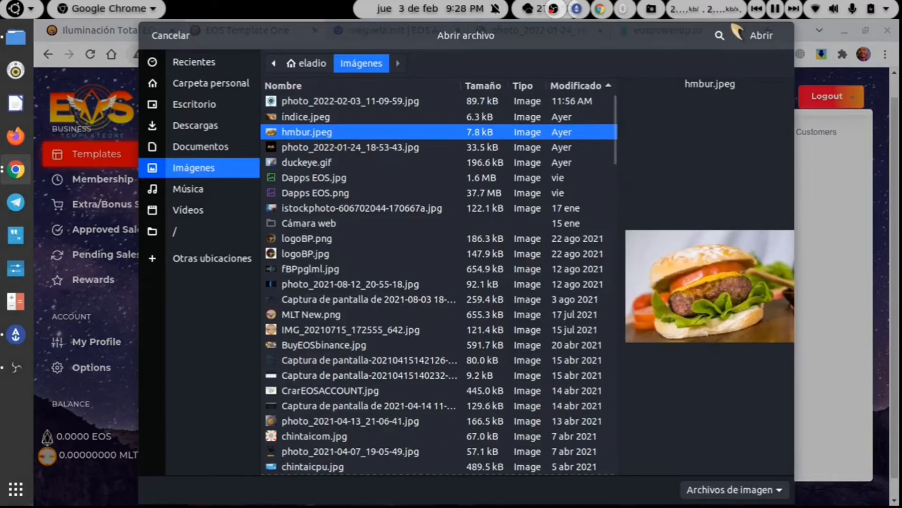
click(759, 36)
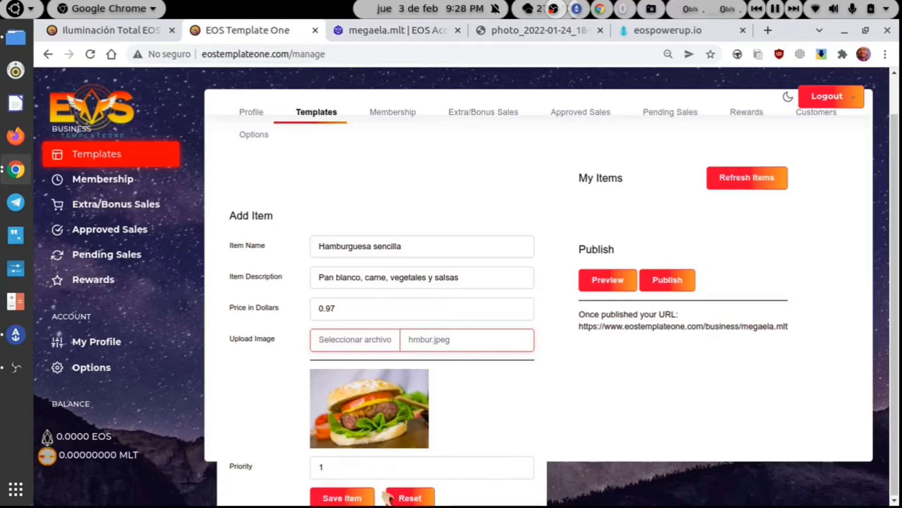
click(372, 466)
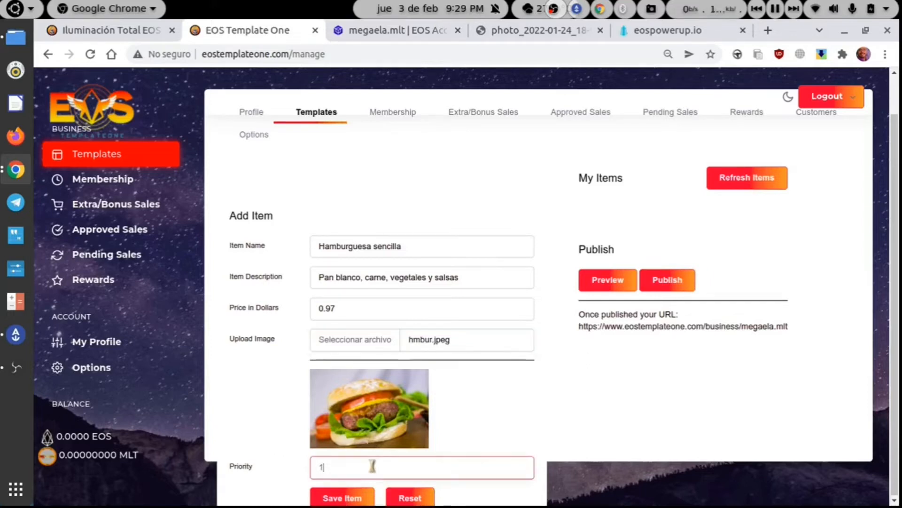
click(472, 414)
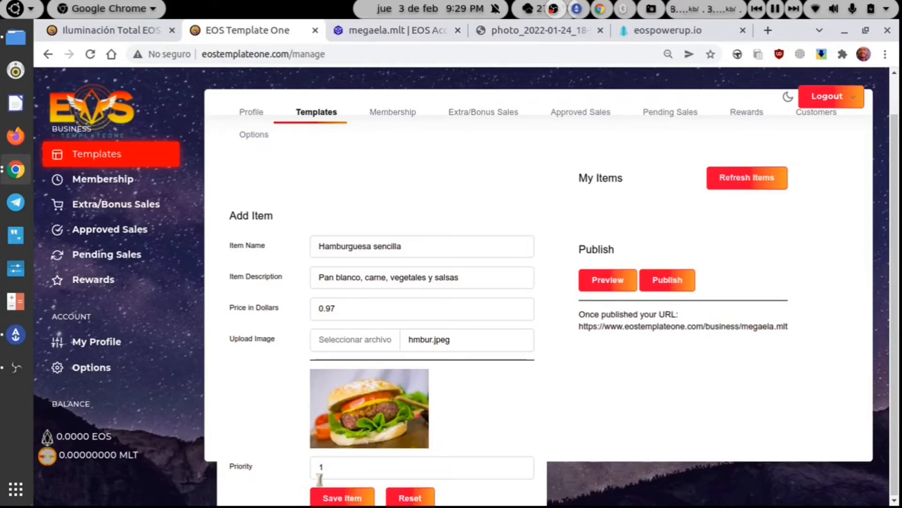
click(341, 498)
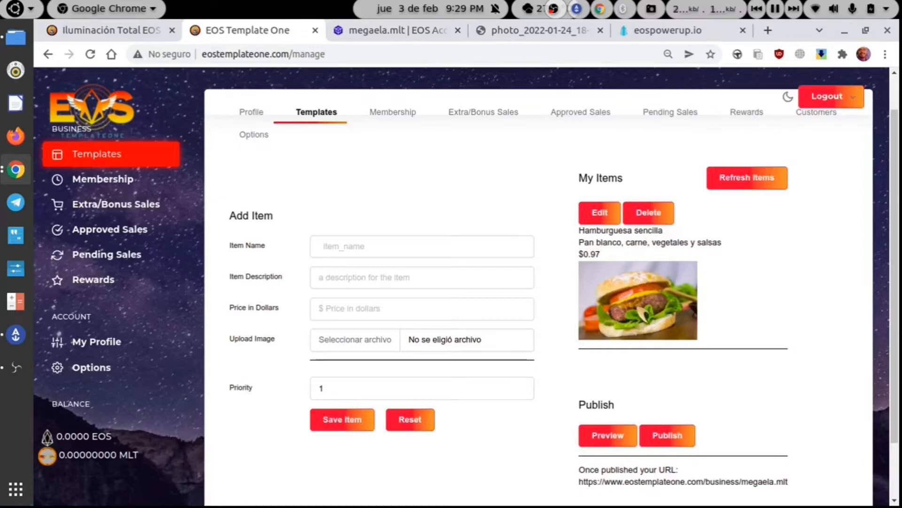
- Open the published Hamburger 3000 storefront link in a new tab, check it, and return to the manage page
right_click(595, 481)
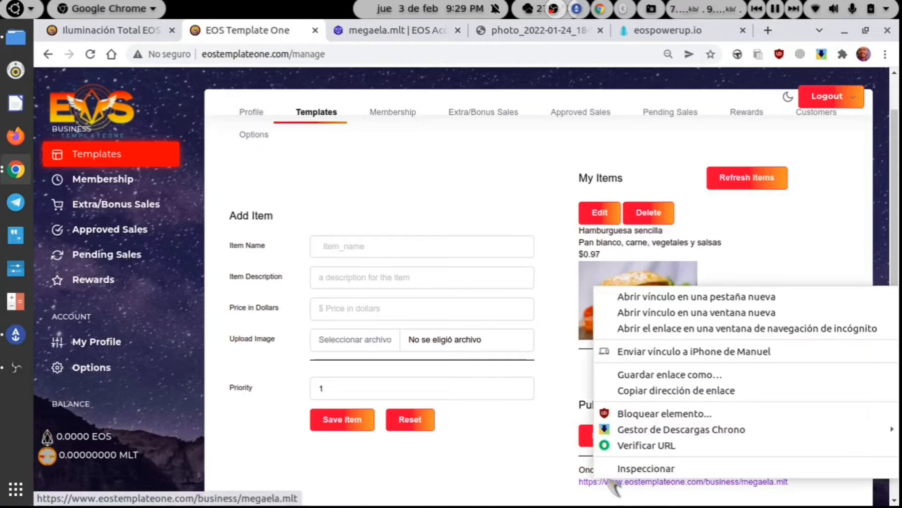
click(701, 301)
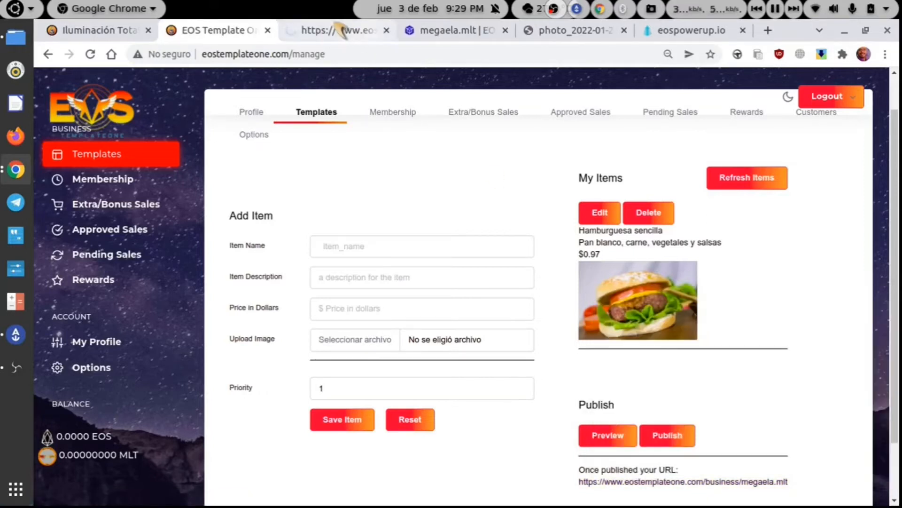
click(337, 31)
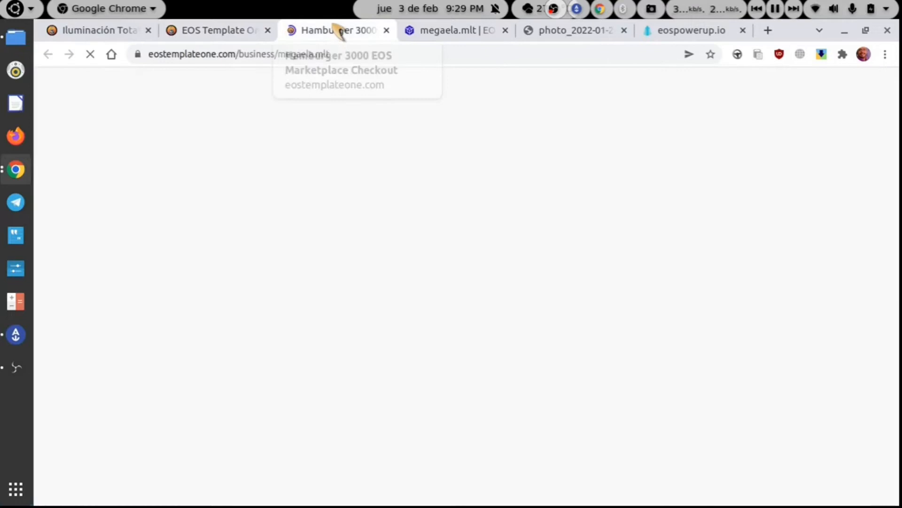
click(255, 31)
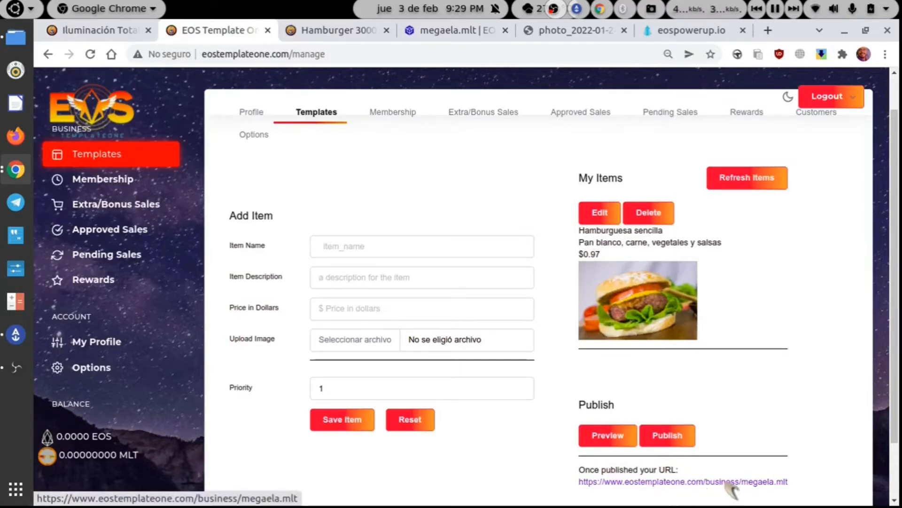
click(343, 31)
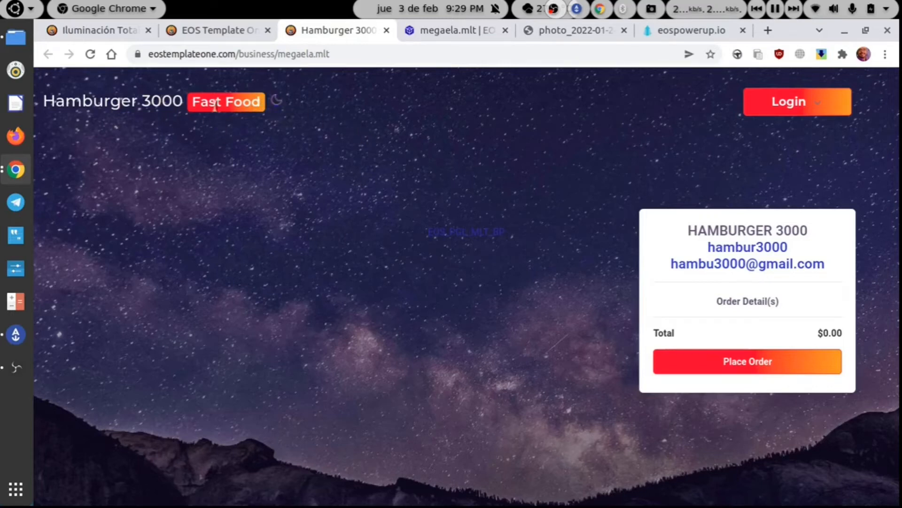
click(216, 32)
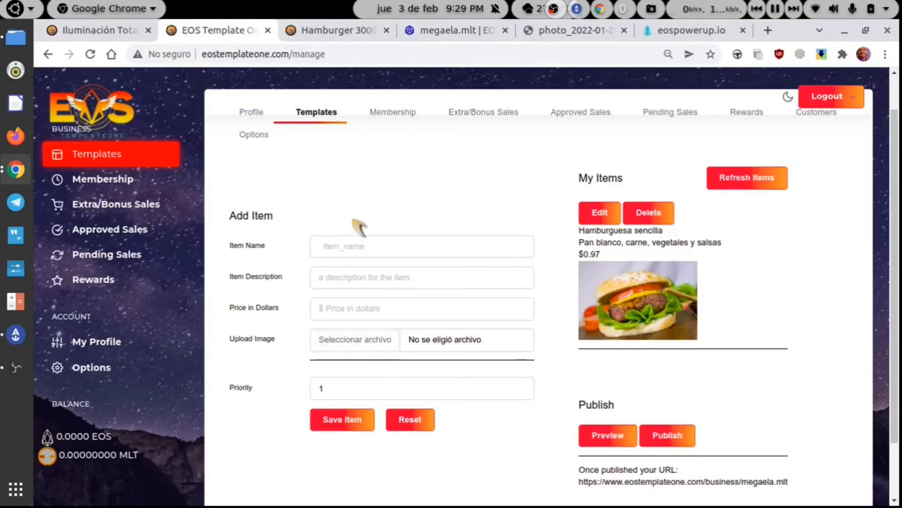
- Enter the Perro caliente sencillo item at price 0.33 with the Indice.jpeg photo and save it
click(355, 244)
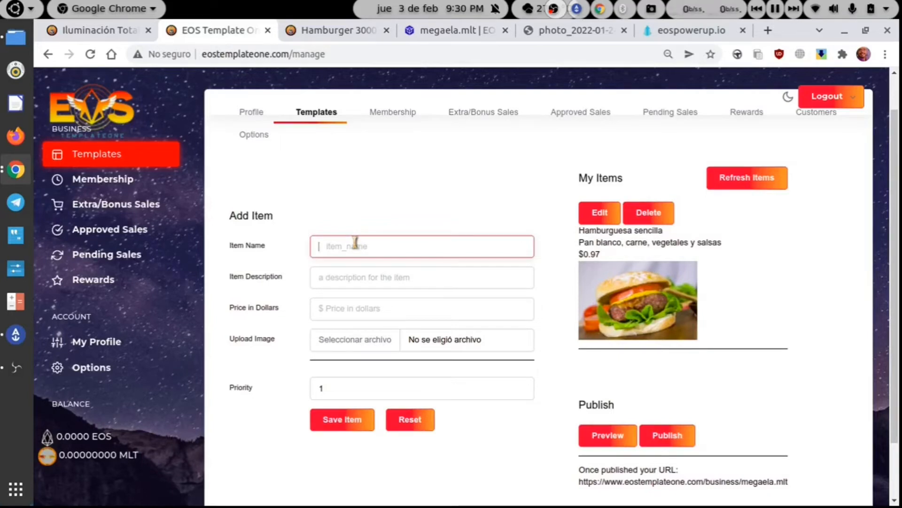
text(Perro caliente sencillo)
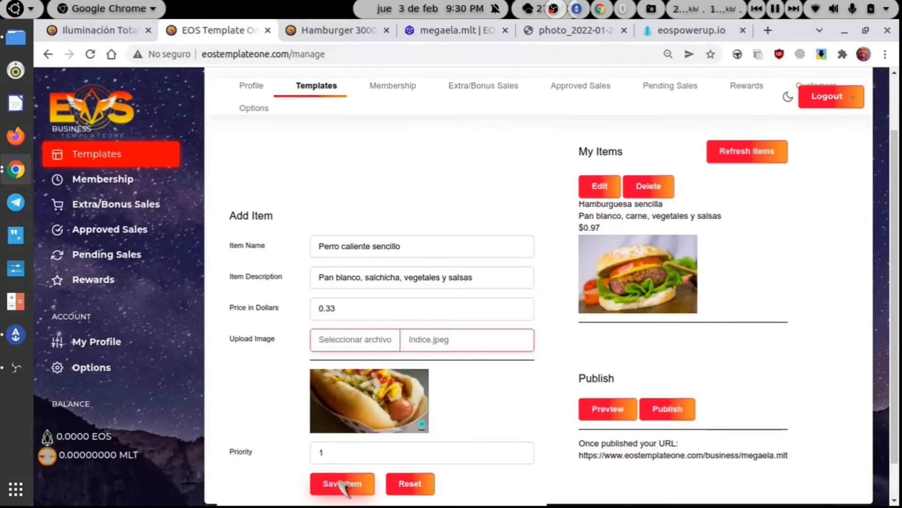
click(343, 484)
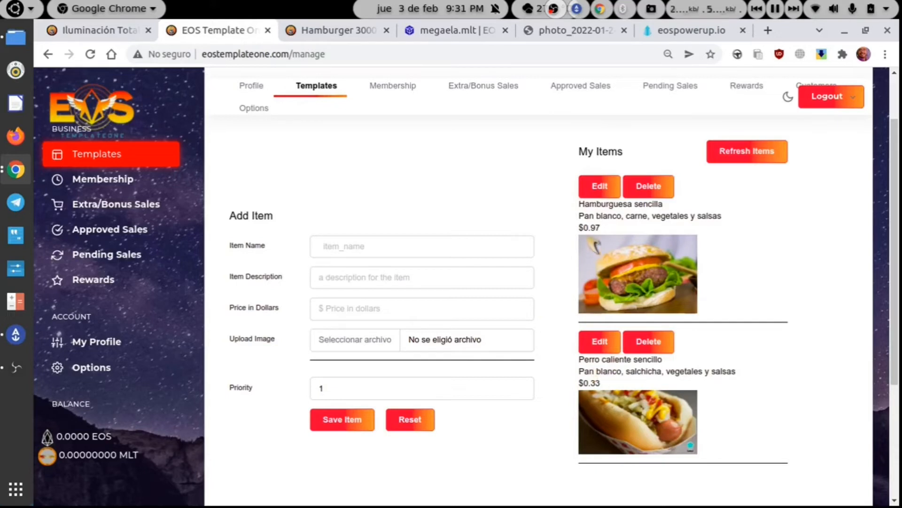
- Edit Hamburguesa sencilla, change its priority from 1 to 2, and save it
click(604, 188)
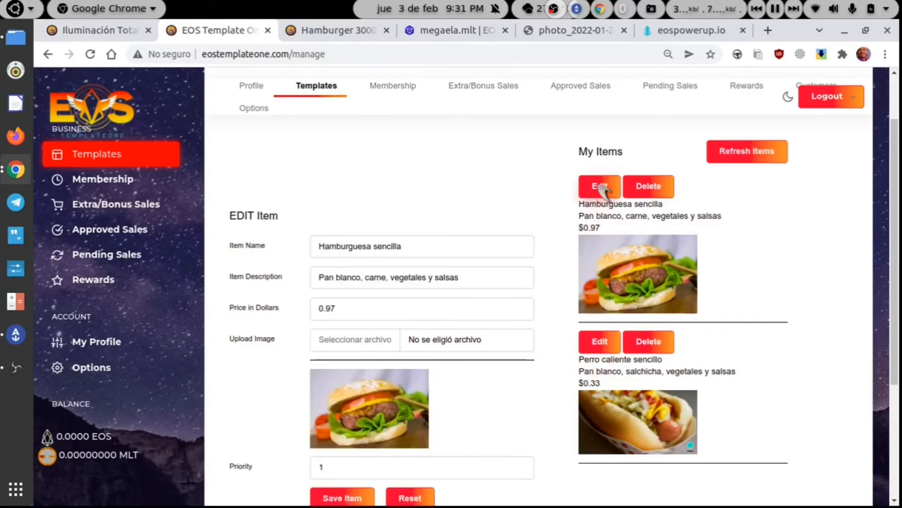
click(341, 468)
key(BackSpace)
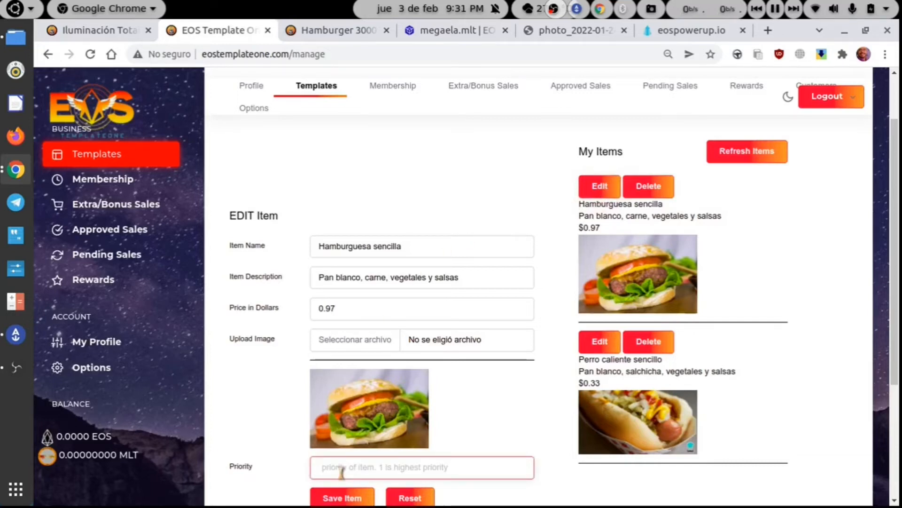
text(2)
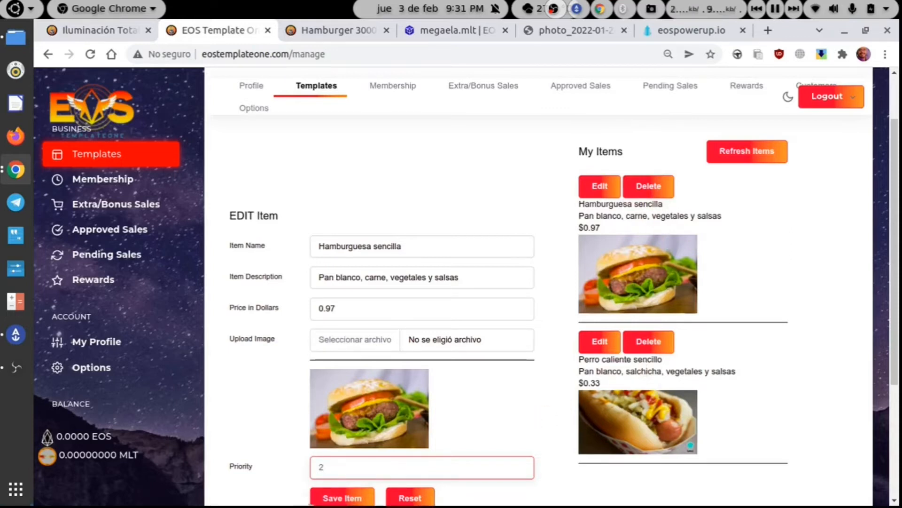
click(328, 499)
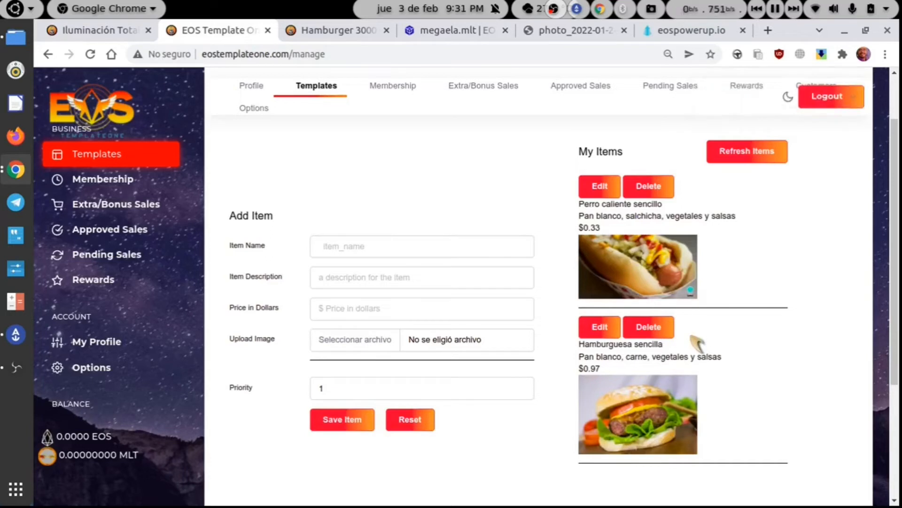
scroll(698, 344, down, 3)
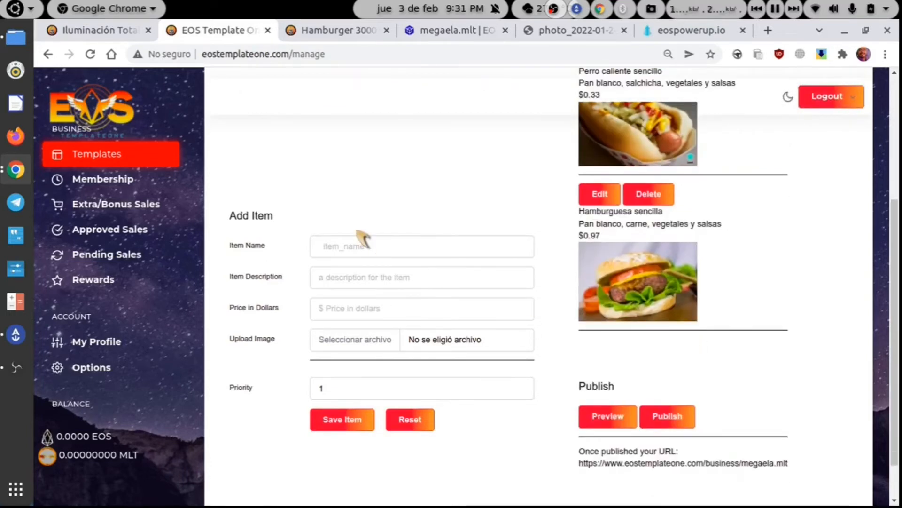
click(607, 416)
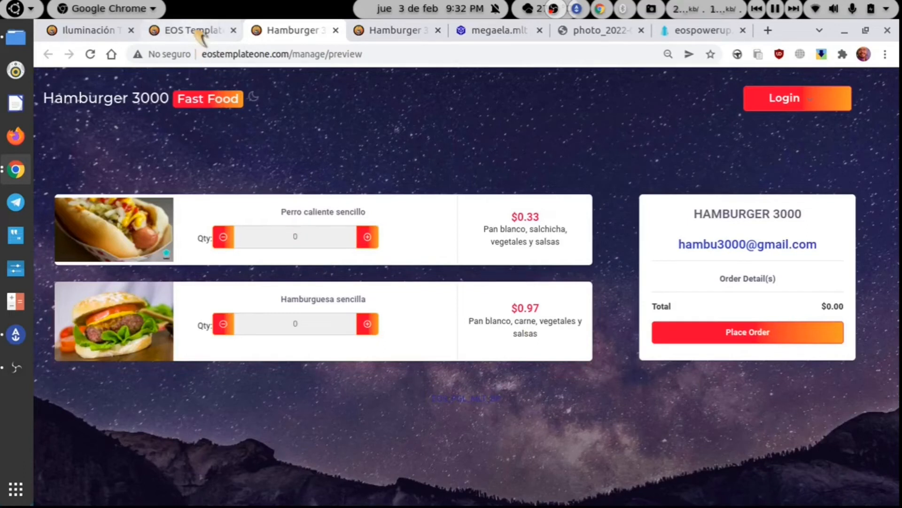
click(336, 30)
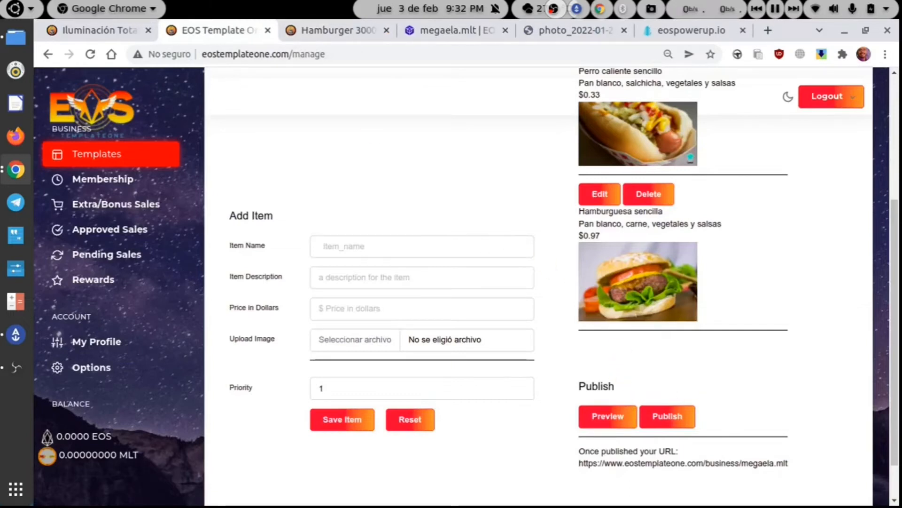
- Publish the storefront to the blockchain with wallet approval, then view the live Hamburger 3000 page
click(675, 421)
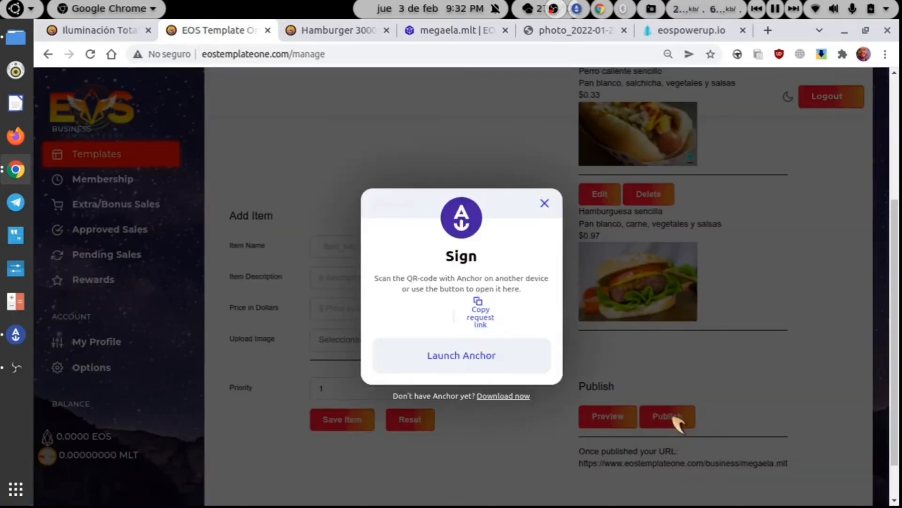
click(535, 377)
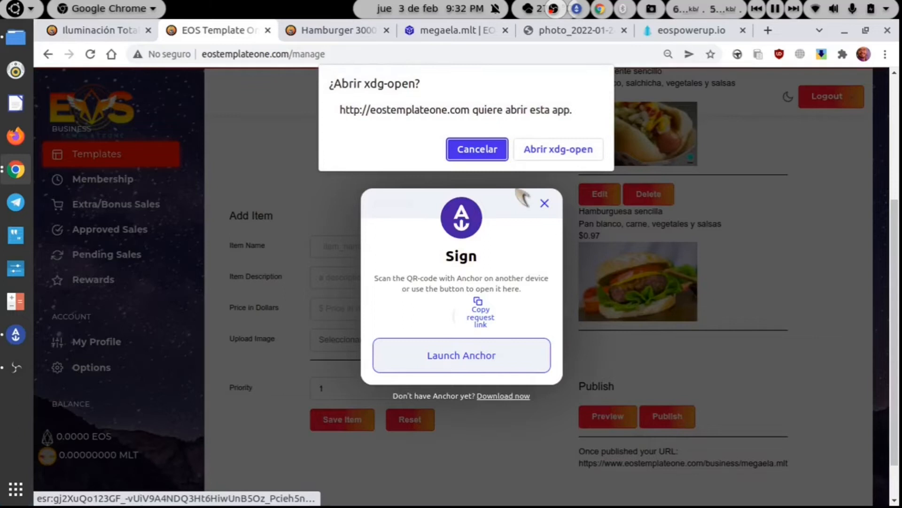
click(548, 154)
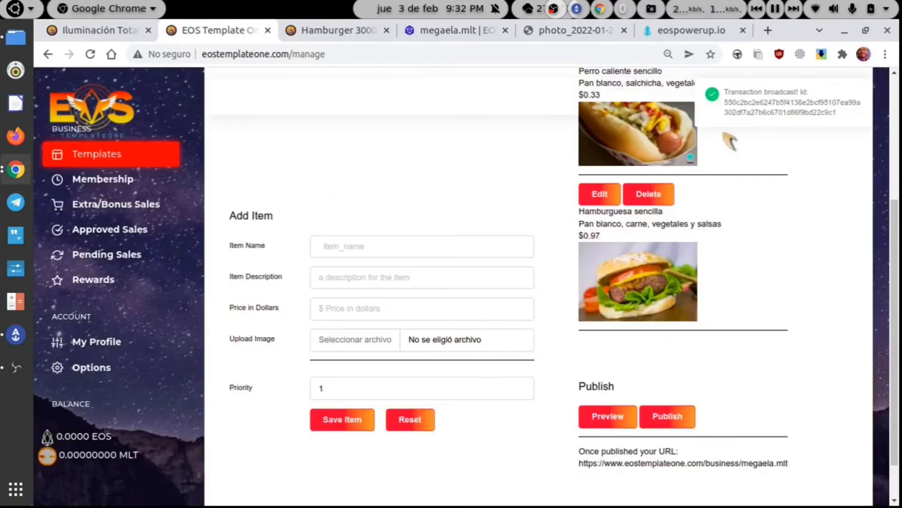
click(330, 22)
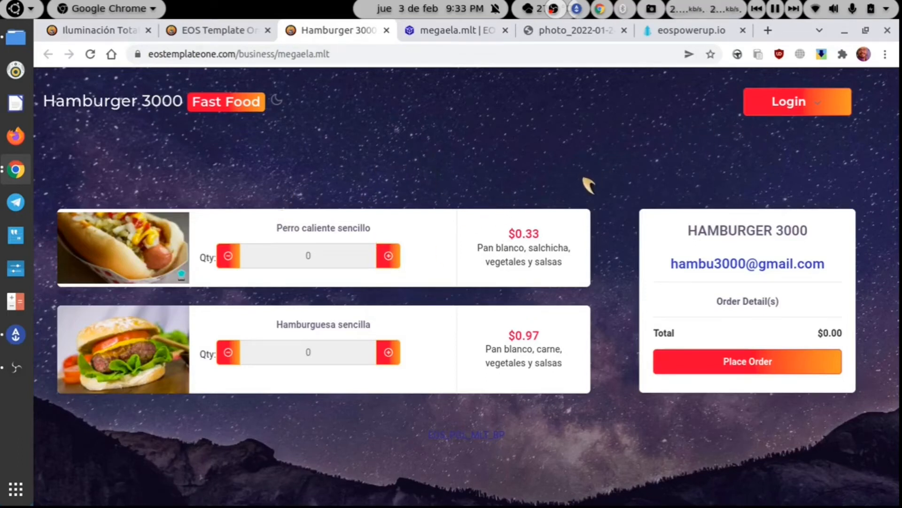
- Log in to the Hamburger 3000 storefront with the Anchor wallet via Launch Anchor
click(761, 109)
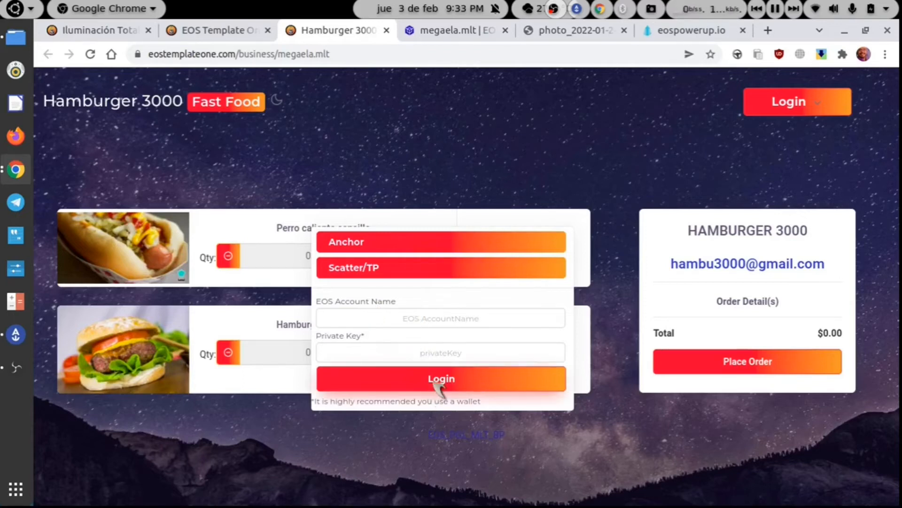
click(359, 254)
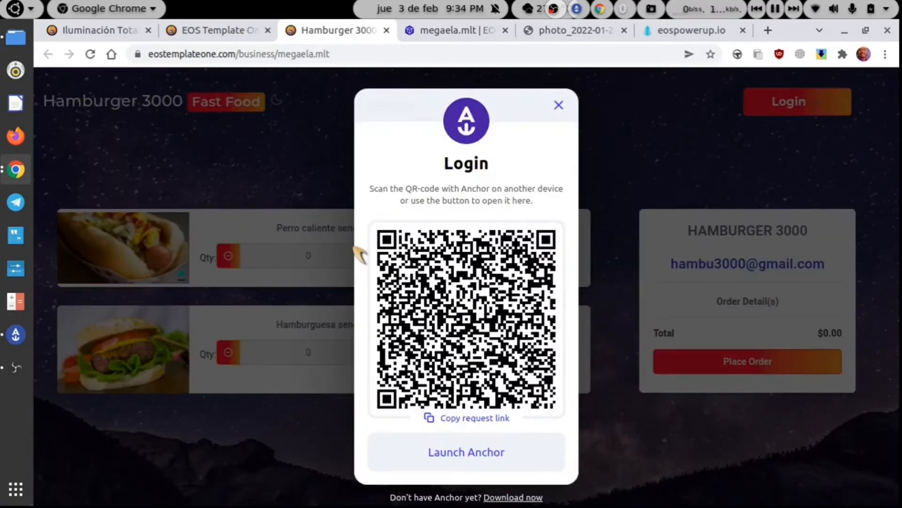
click(467, 452)
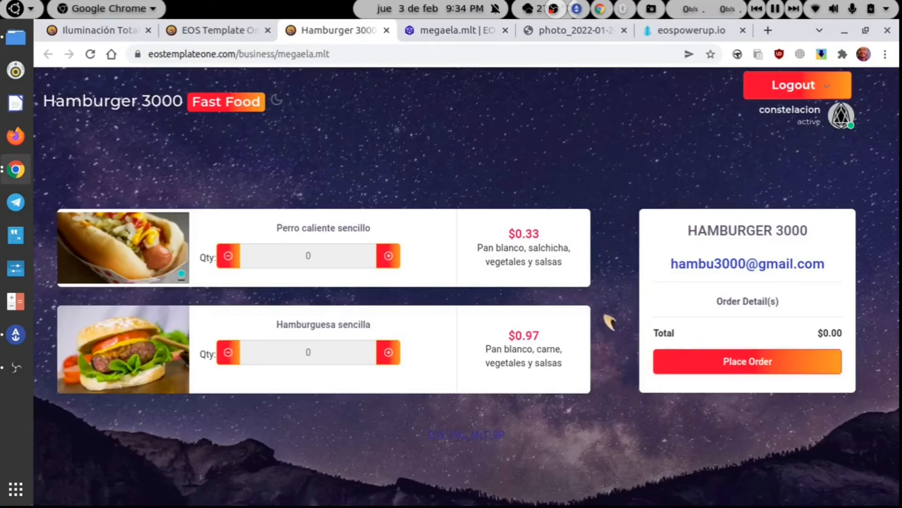
- Add 3 Perro caliente sencillo and 1 Hamburguesa sencilla, then place the $1.96 order
click(390, 257)
click(390, 257)
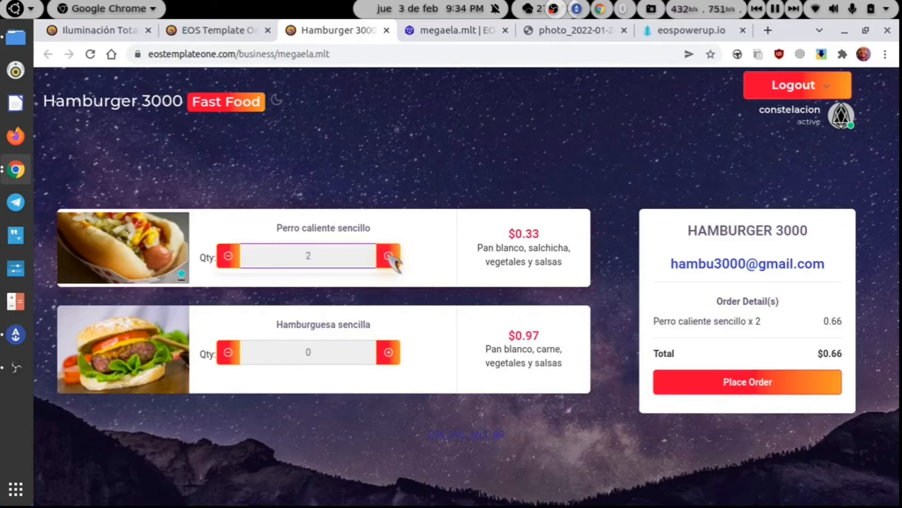
click(390, 257)
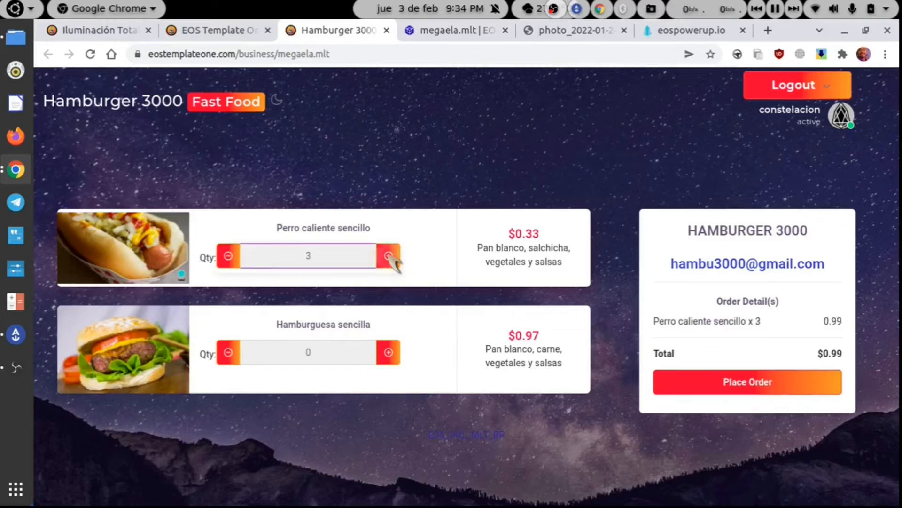
click(388, 353)
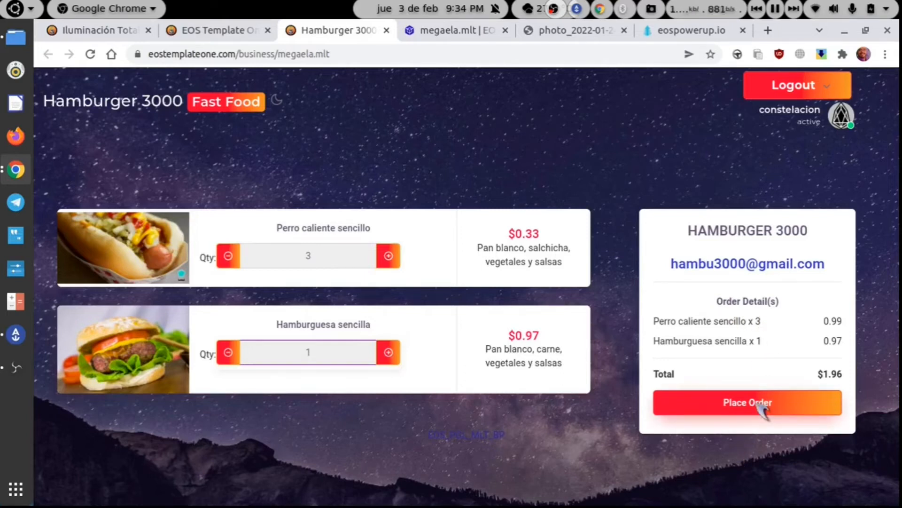
click(738, 404)
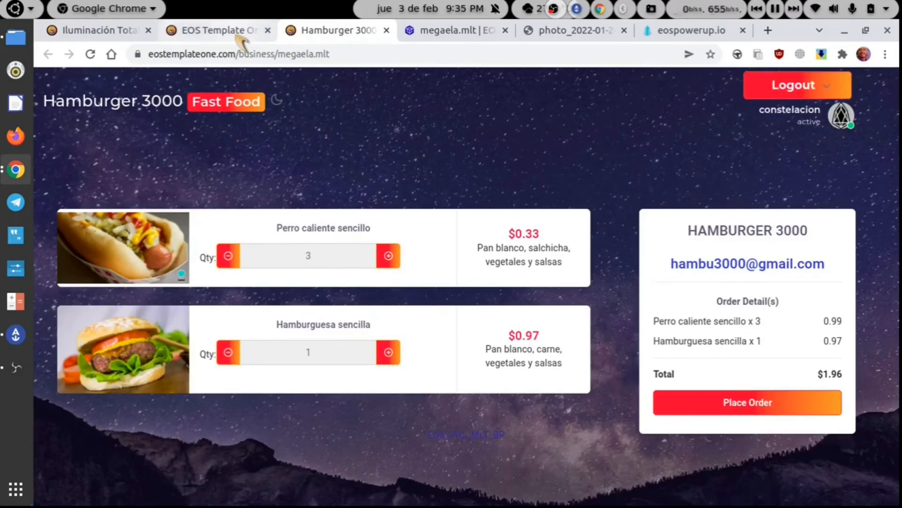
- Log out and back in with Anchor, find Pending Sales empty, then view the business's bloks.io page
click(212, 30)
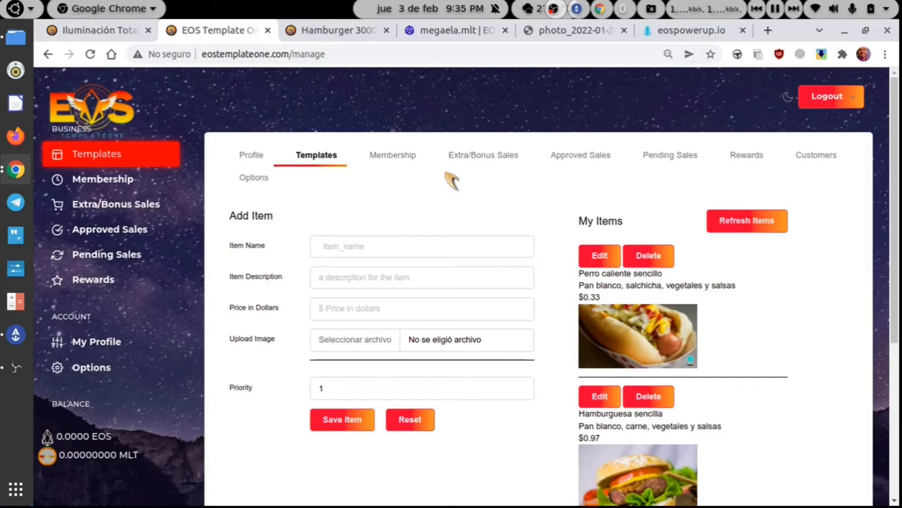
click(817, 99)
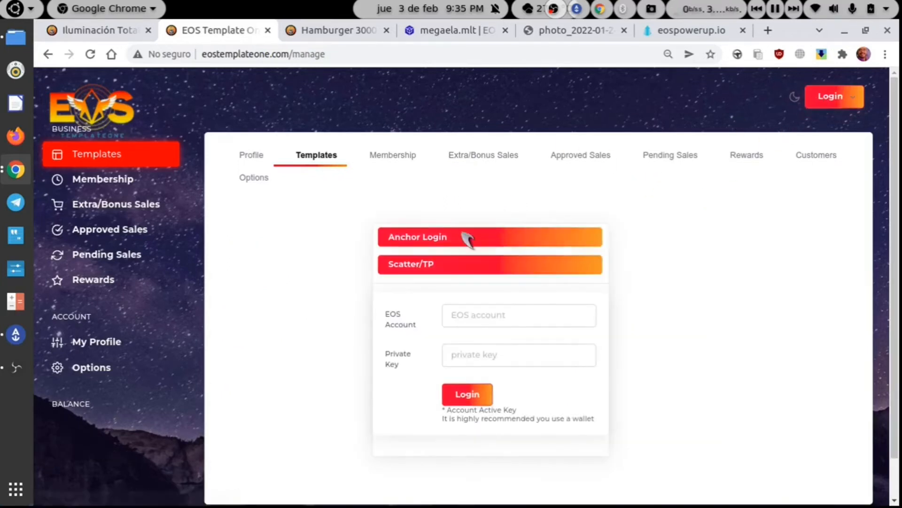
click(447, 236)
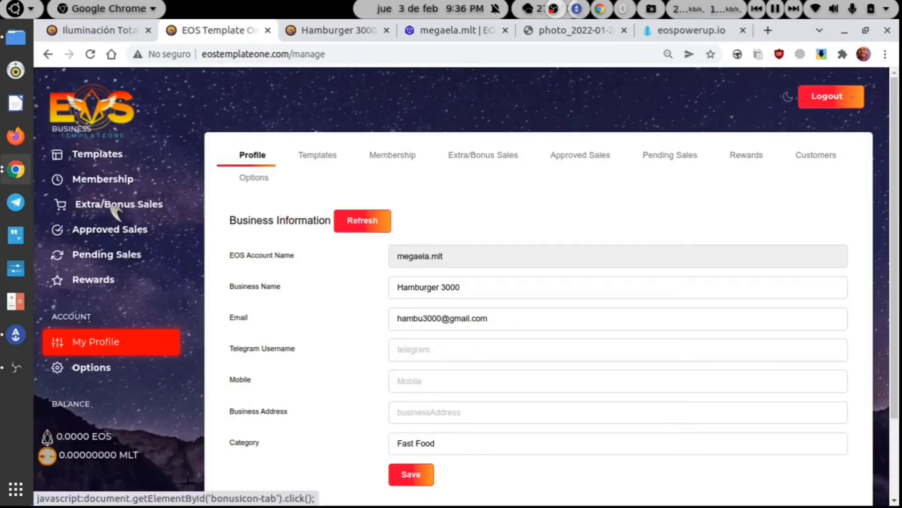
click(101, 253)
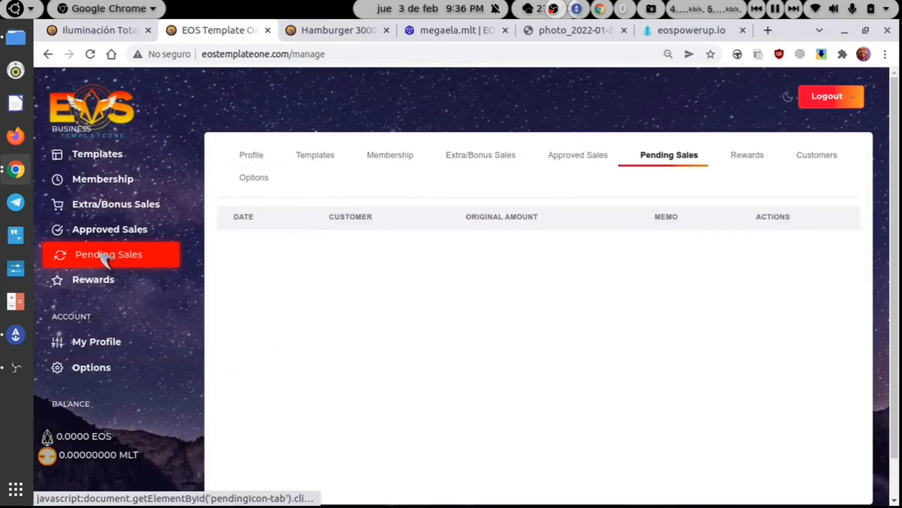
click(340, 31)
click(450, 31)
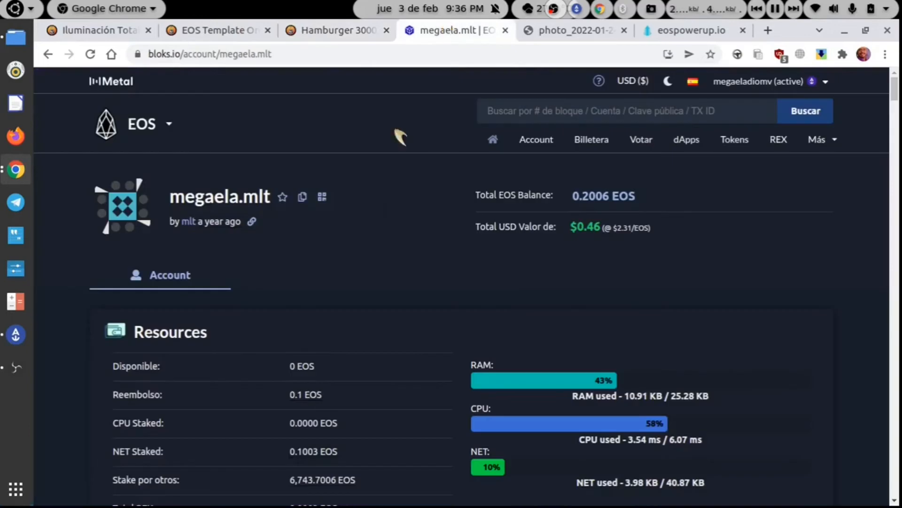
- Look up the customer's account in the bloks.io search
scroll(367, 272, down, 10)
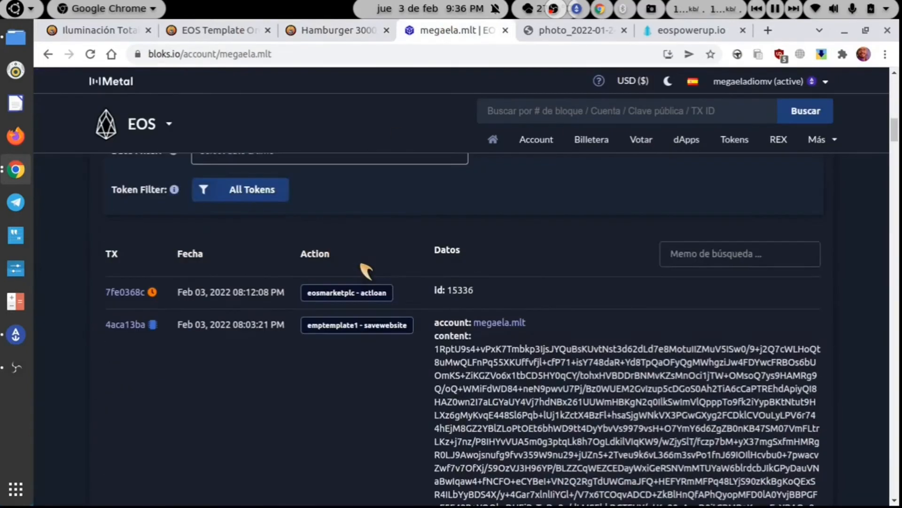
scroll(366, 271, up, 10)
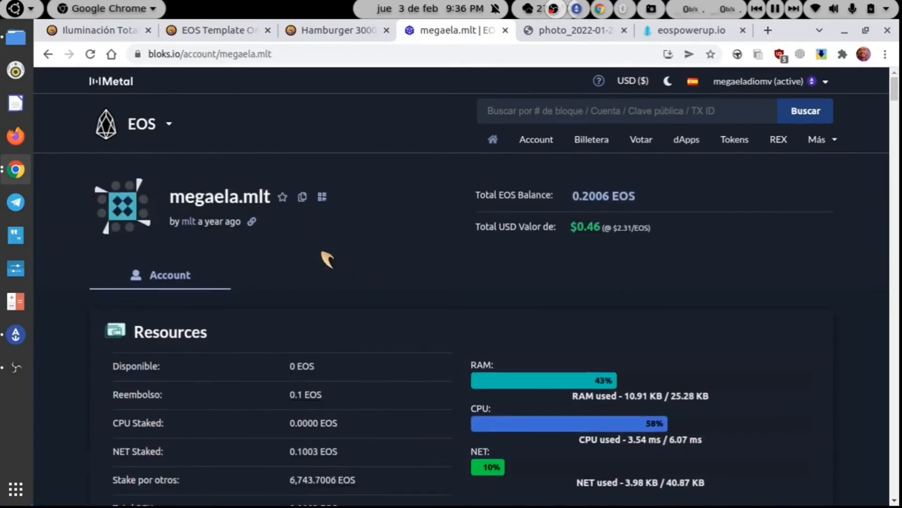
click(517, 112)
text(c)
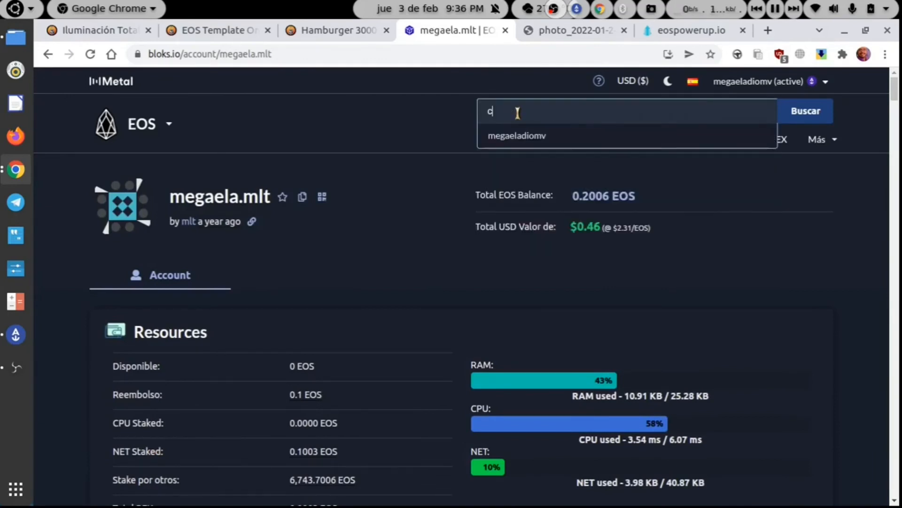
text(onstela)
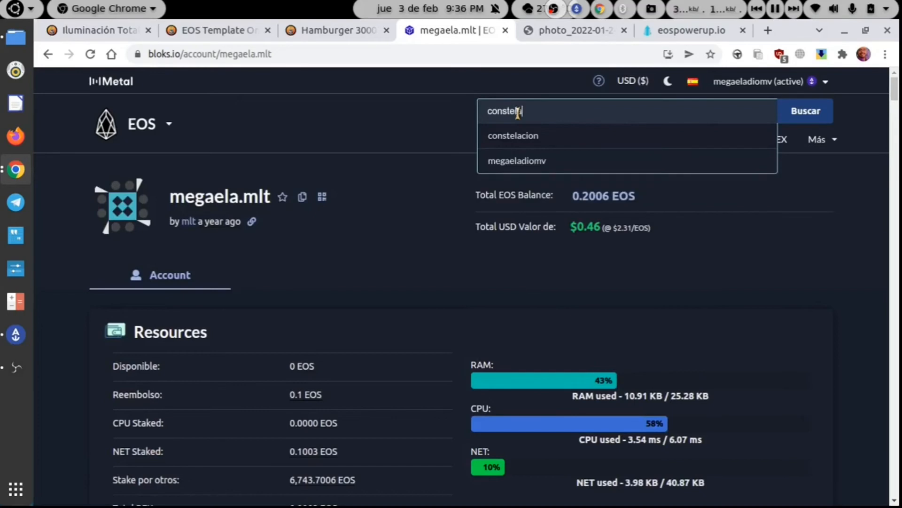
key(Return)
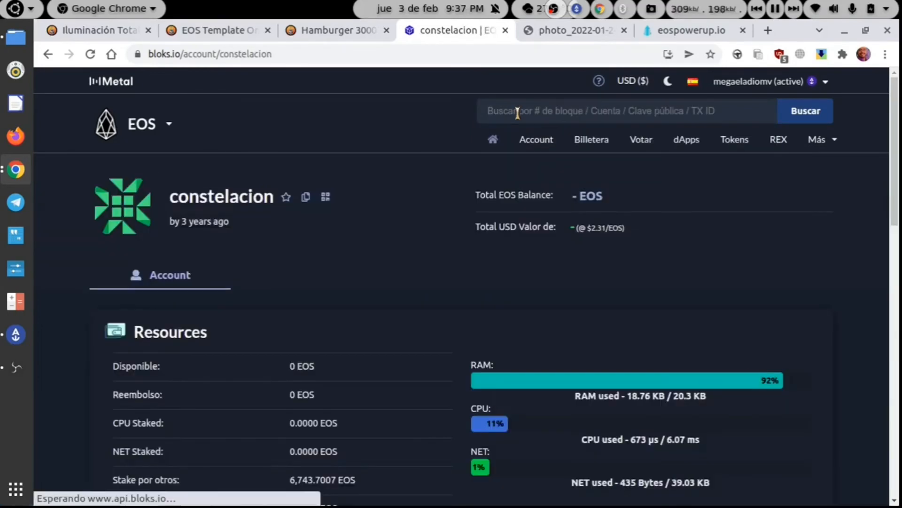
- Open the IPFS memo link of the 1.96 USD createloan transaction in a new tab
scroll(366, 254, down, 10)
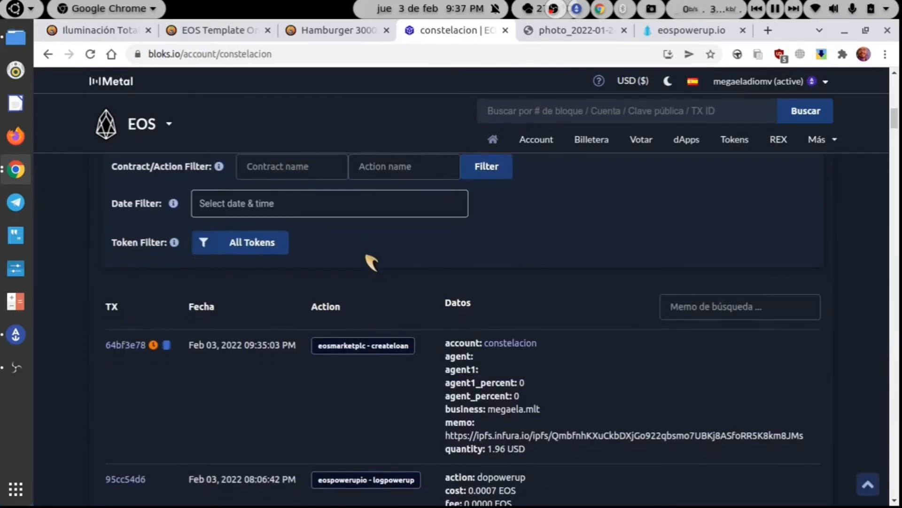
scroll(369, 258, down, 2)
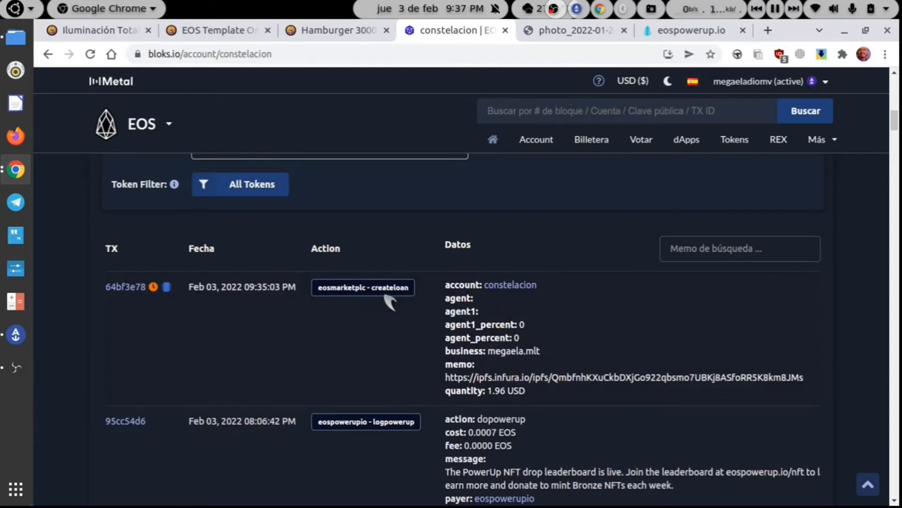
double_click(594, 378)
triple_click(594, 378)
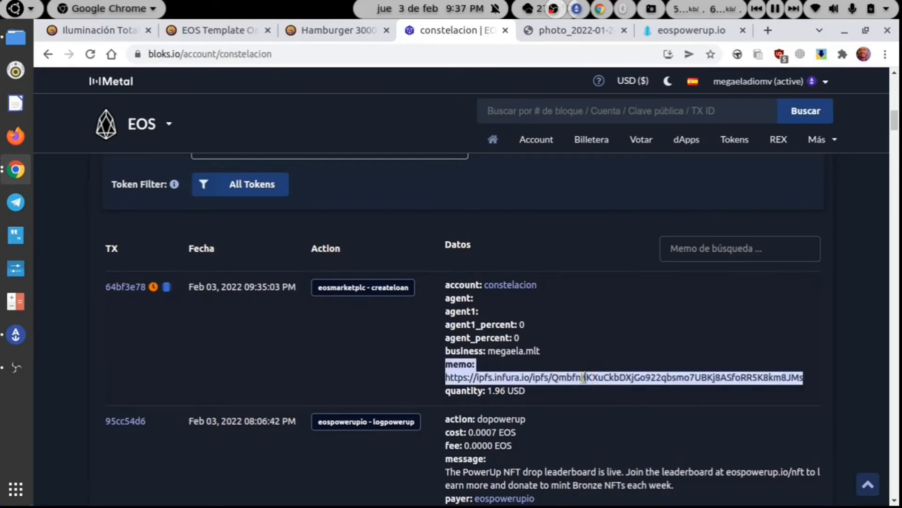
click(487, 375)
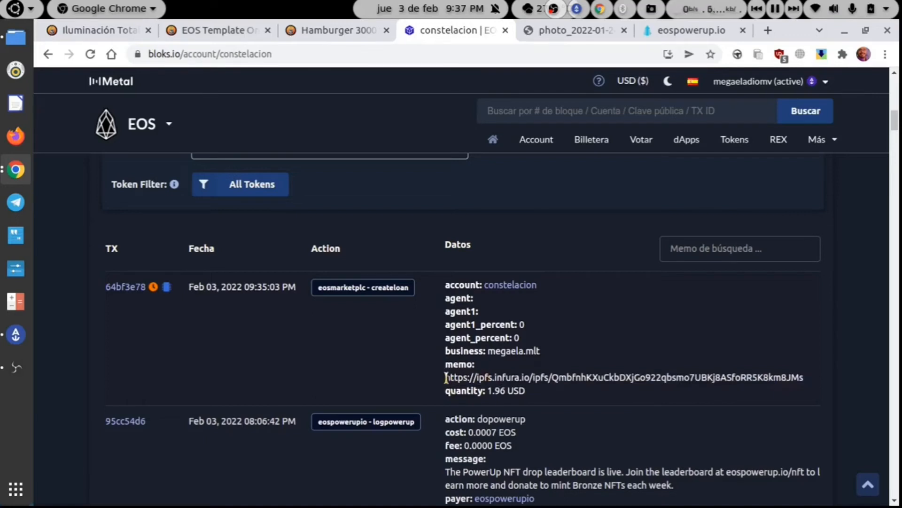
drag(466, 364, 809, 379)
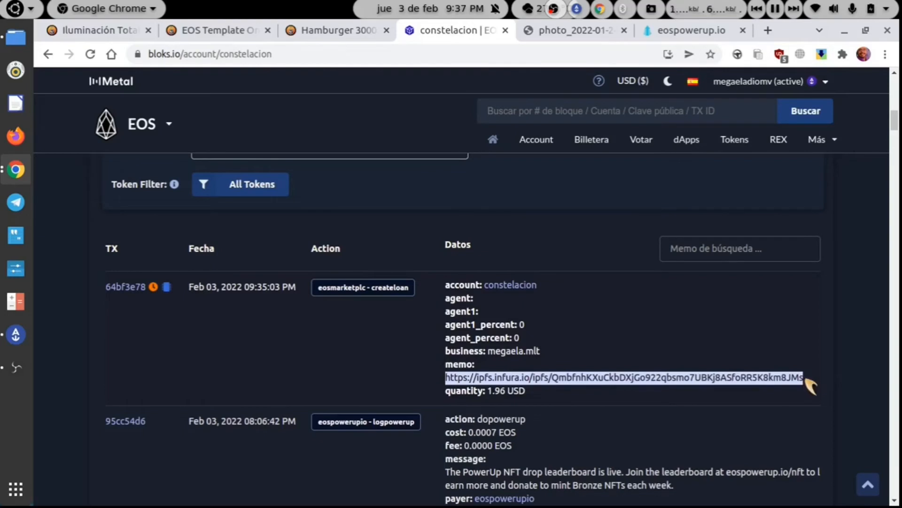
right_click(739, 375)
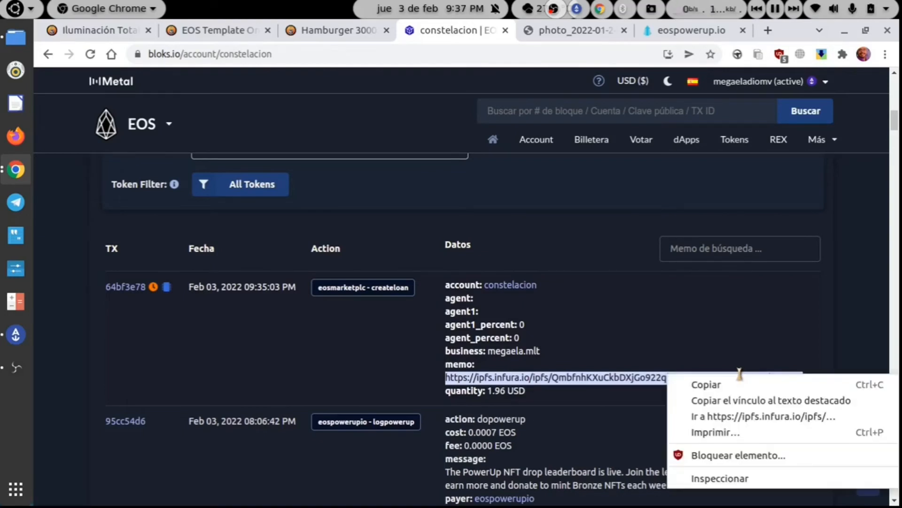
click(740, 416)
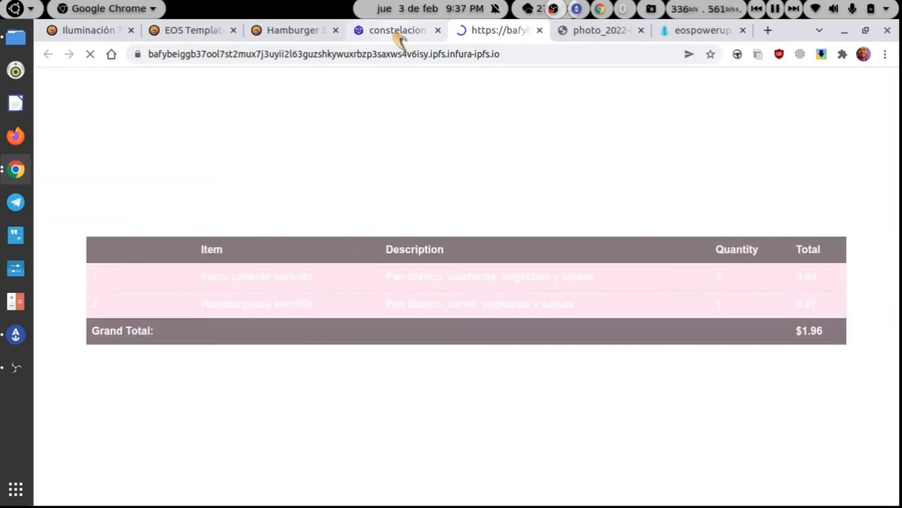
- Read the IPFS sales slip for 3 hot dogs and 1 hamburger, then return to the dashboard
click(396, 36)
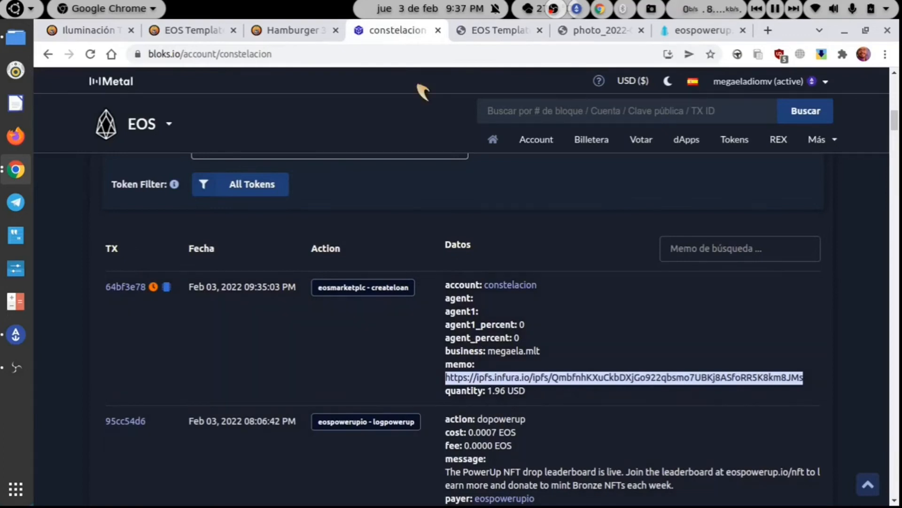
click(475, 33)
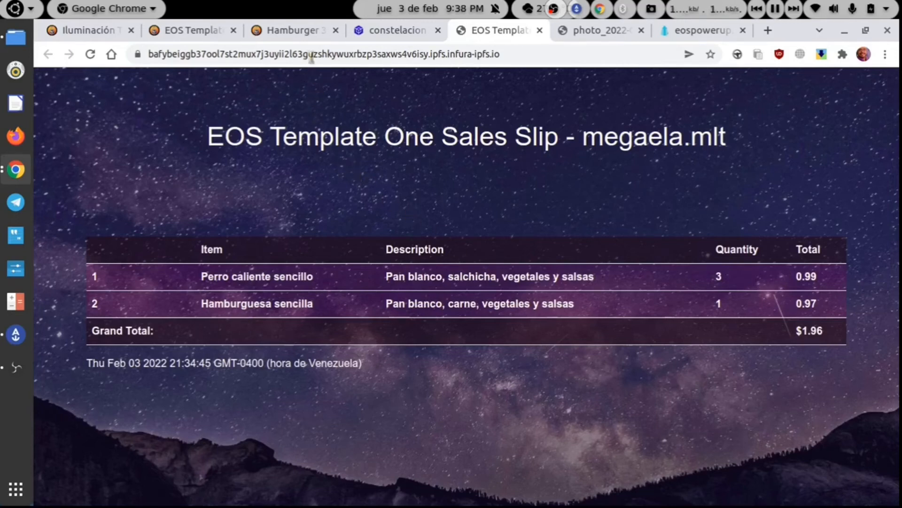
click(306, 33)
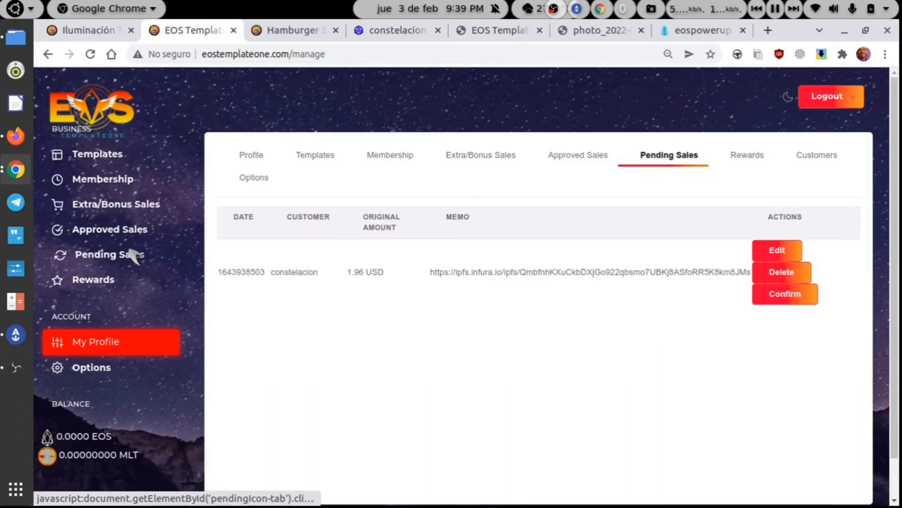
- Open the customer's 1.96 USD pending sale in the Edit Loan form
click(134, 256)
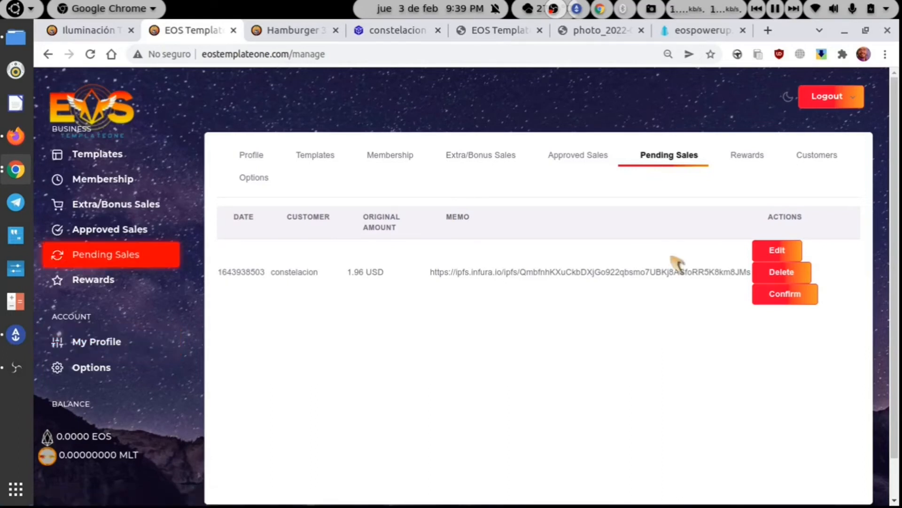
click(766, 258)
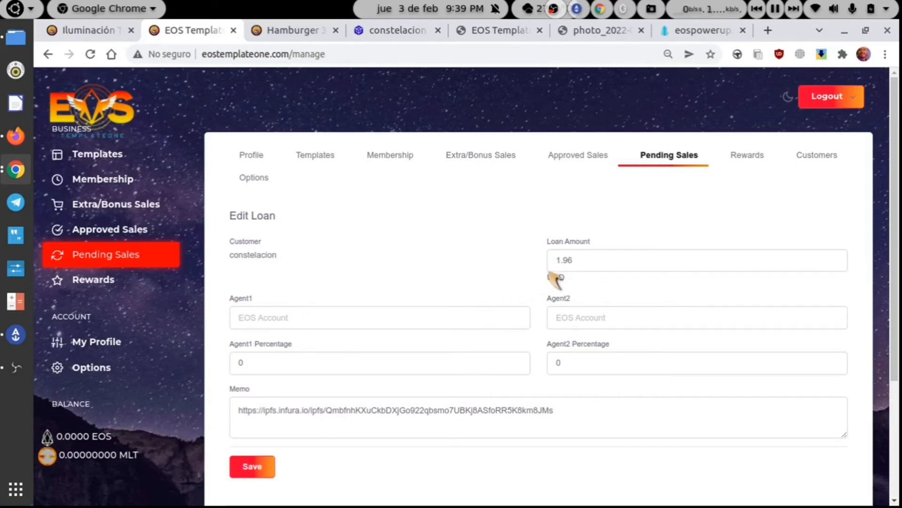
- Change the loan amount to 2.96 USD and Agent1 percentage to 30, then save for signing
click(557, 260)
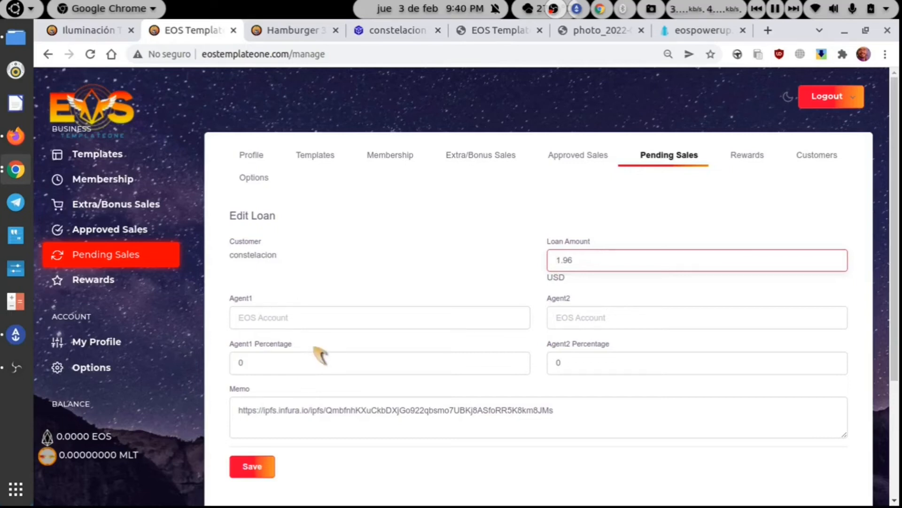
click(292, 359)
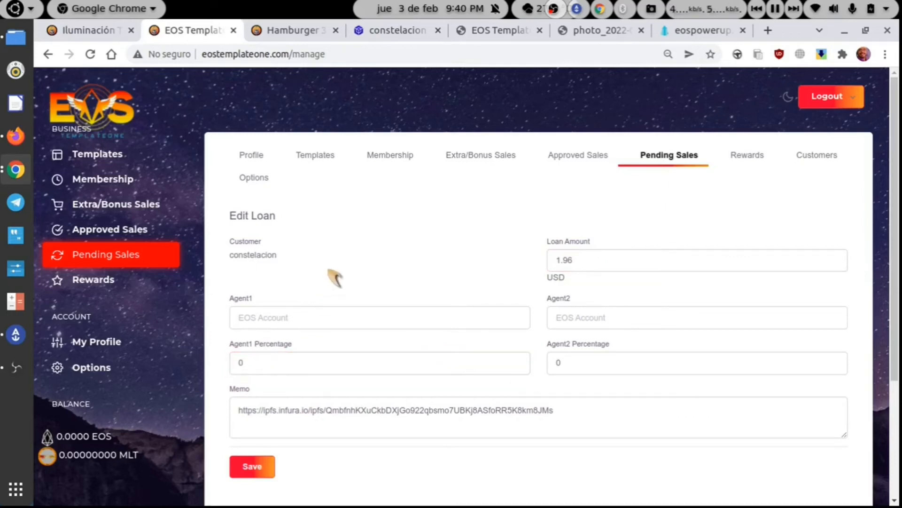
click(559, 260)
key(BackSpace)
key(BackSpace)
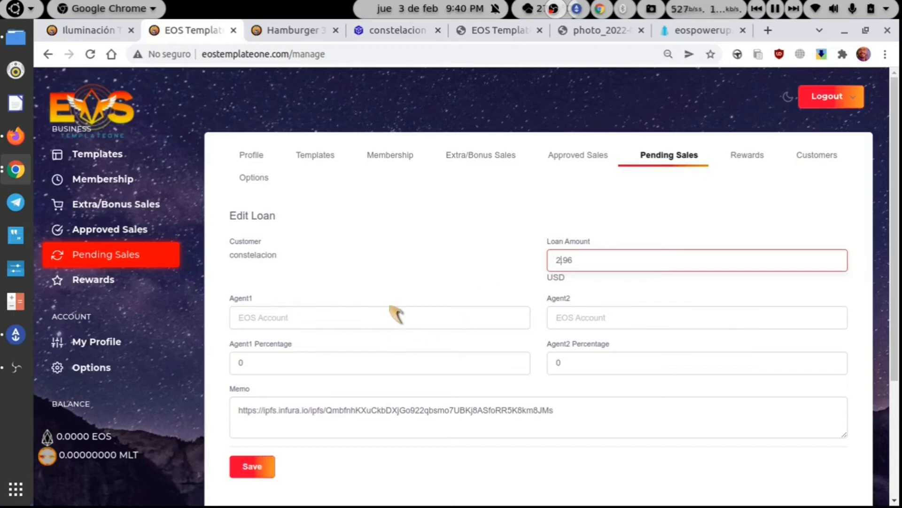
click(384, 317)
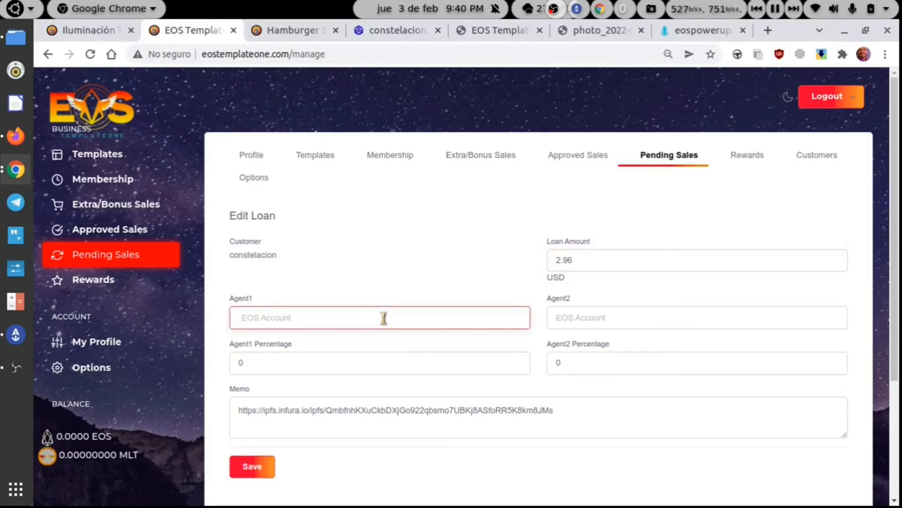
click(369, 367)
key(BackSpace)
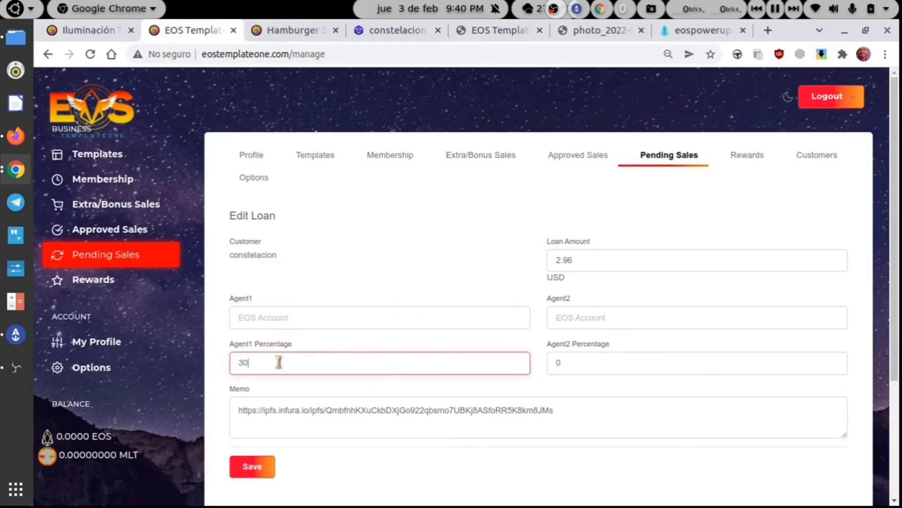
click(250, 466)
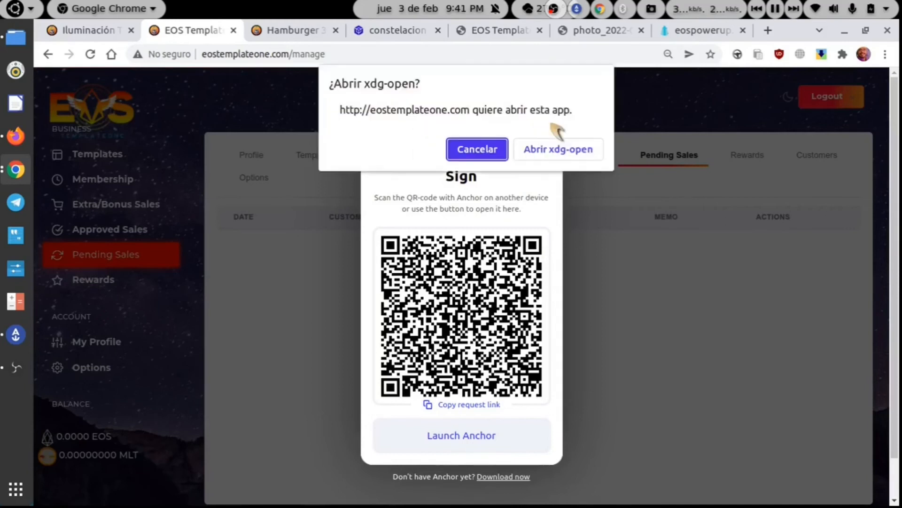
- Cancel the Anchor signing request and browse the tabs back to the Pending Sales list
click(475, 150)
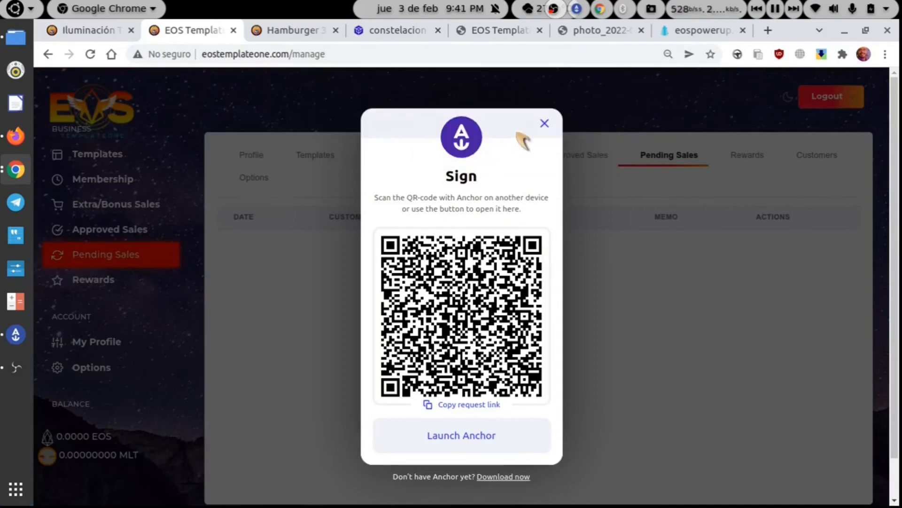
click(539, 122)
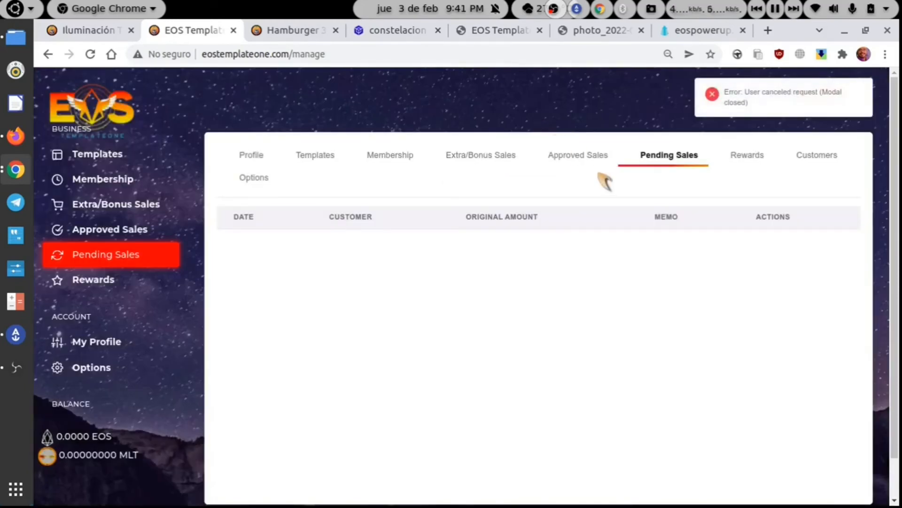
click(592, 158)
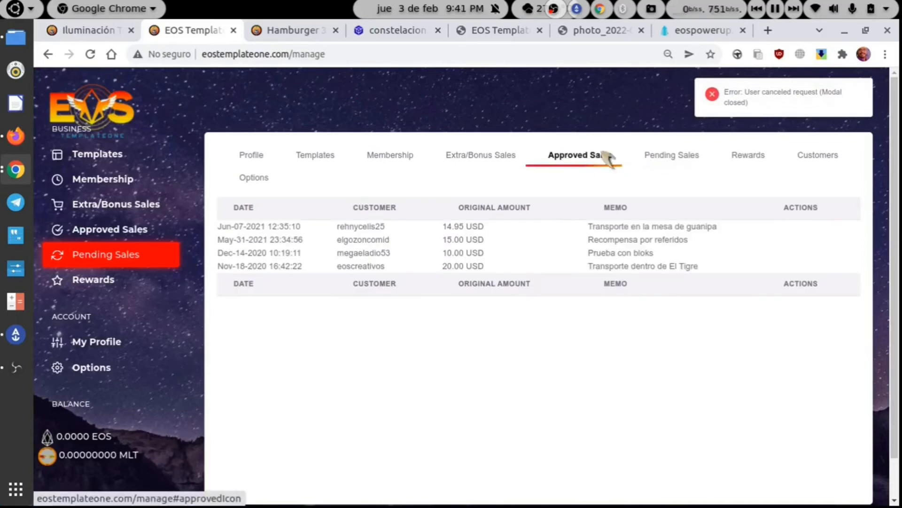
click(663, 154)
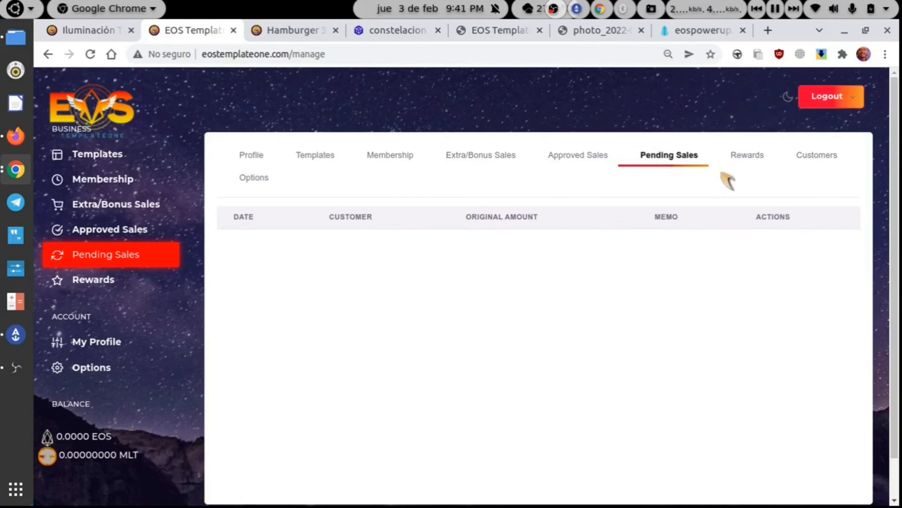
click(752, 156)
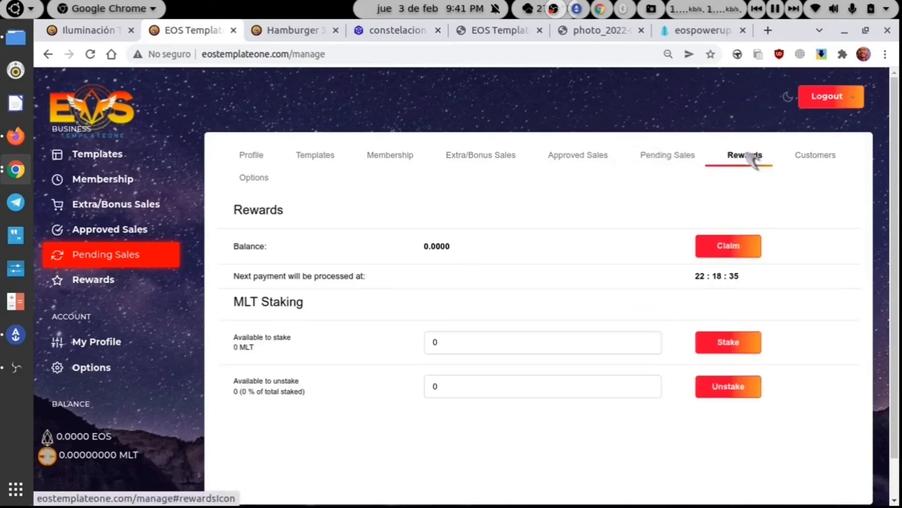
click(681, 159)
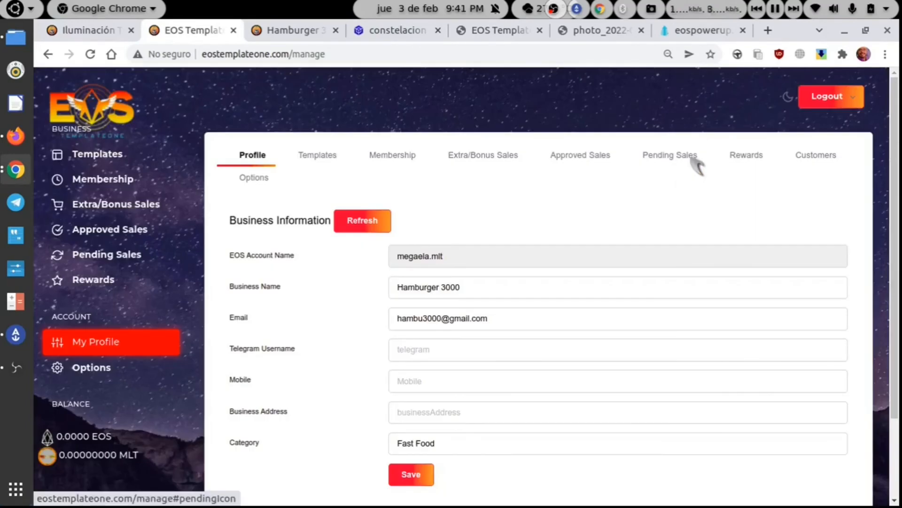
click(695, 161)
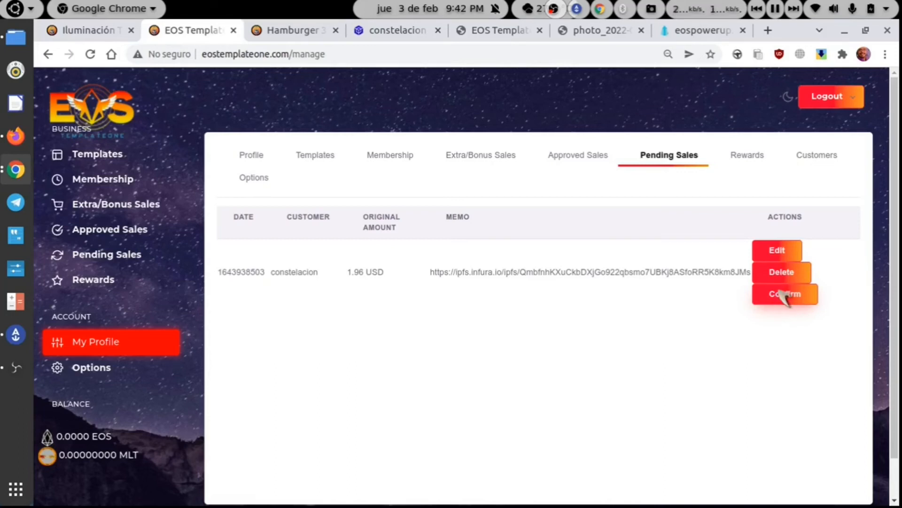
- Confirm the 1.96 USD pending sale, sign it in Anchor, and check Approved Sales
click(784, 296)
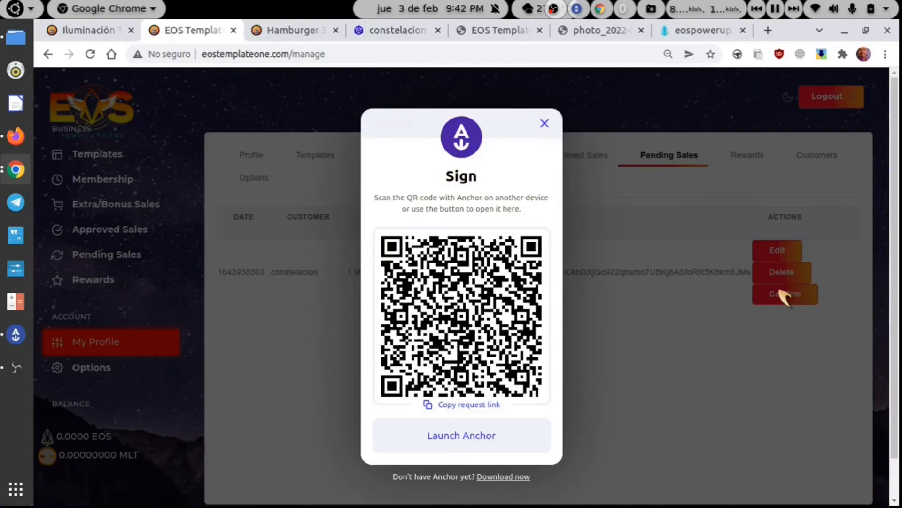
click(558, 151)
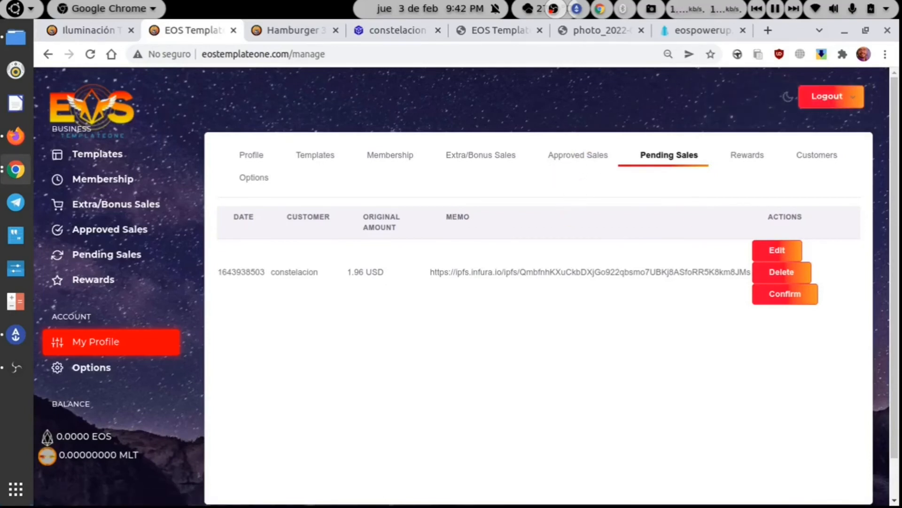
click(578, 164)
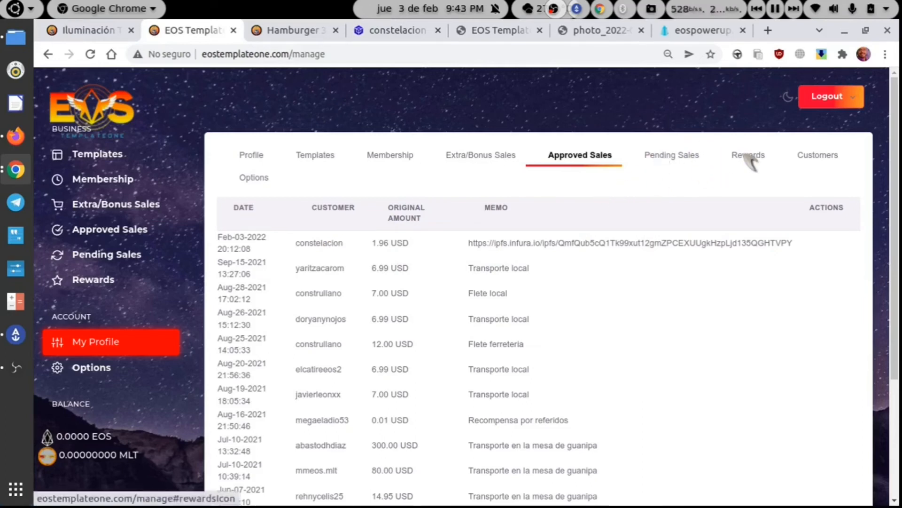
- Review the Pending Sales, Rewards and Customers tabs, then show the empty Extra/Bonus Sales form
click(684, 157)
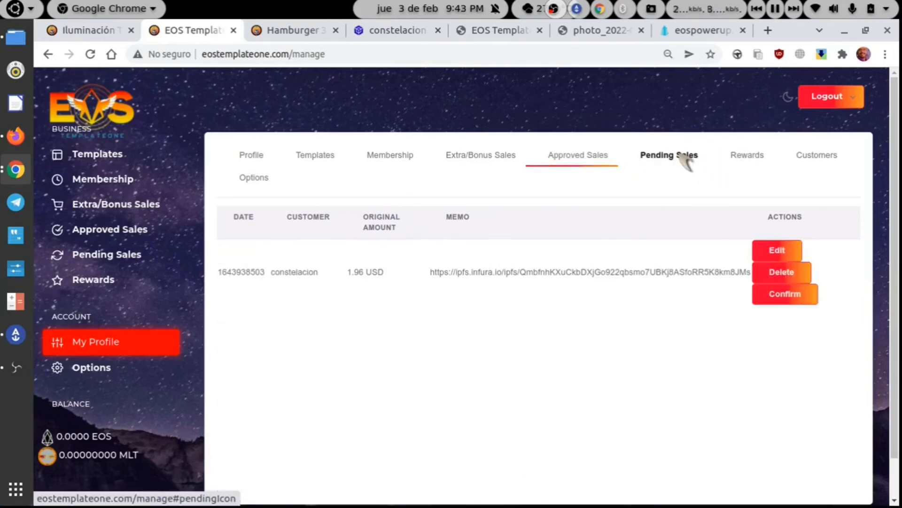
click(738, 162)
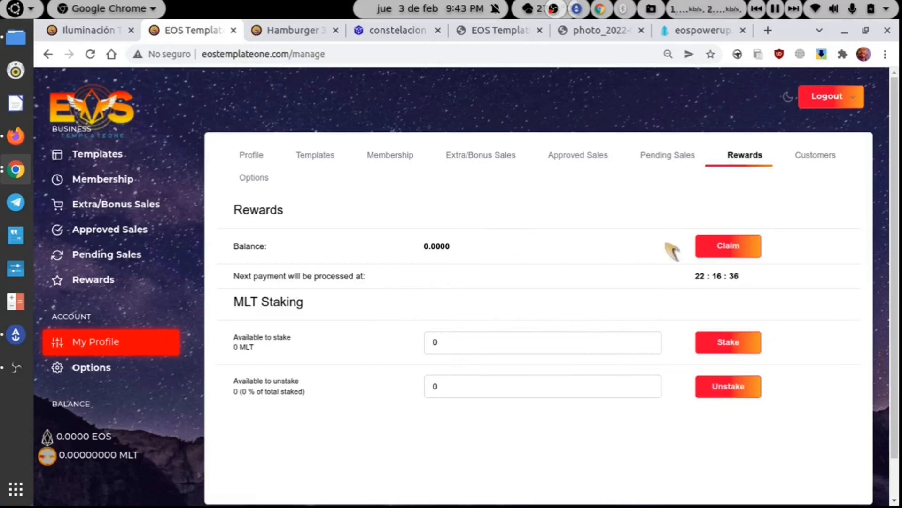
click(816, 160)
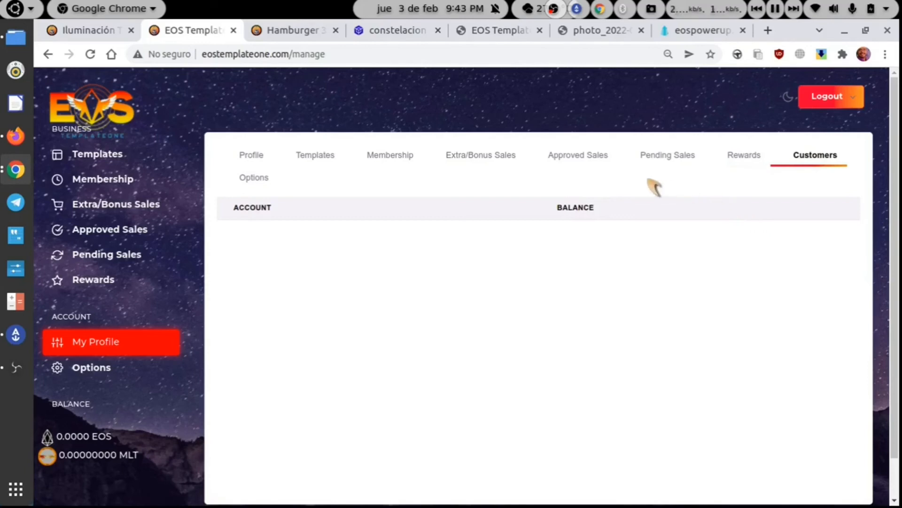
click(750, 166)
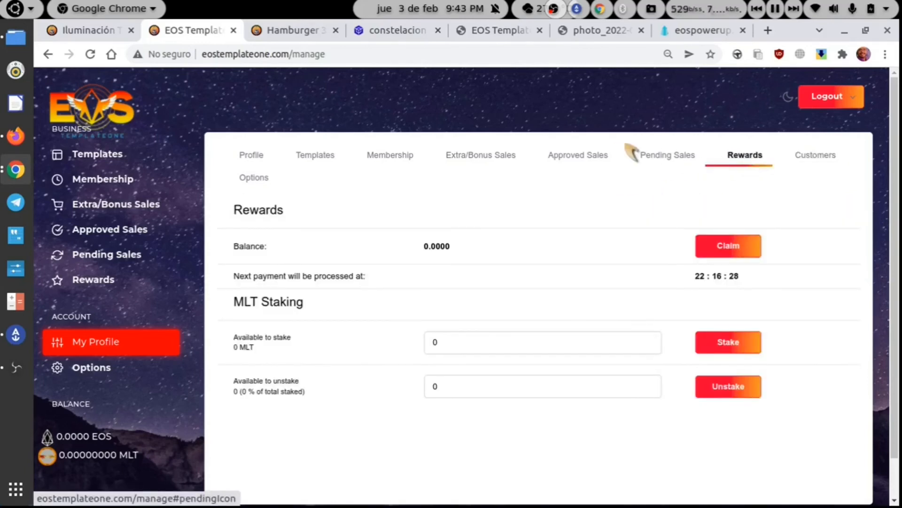
click(504, 159)
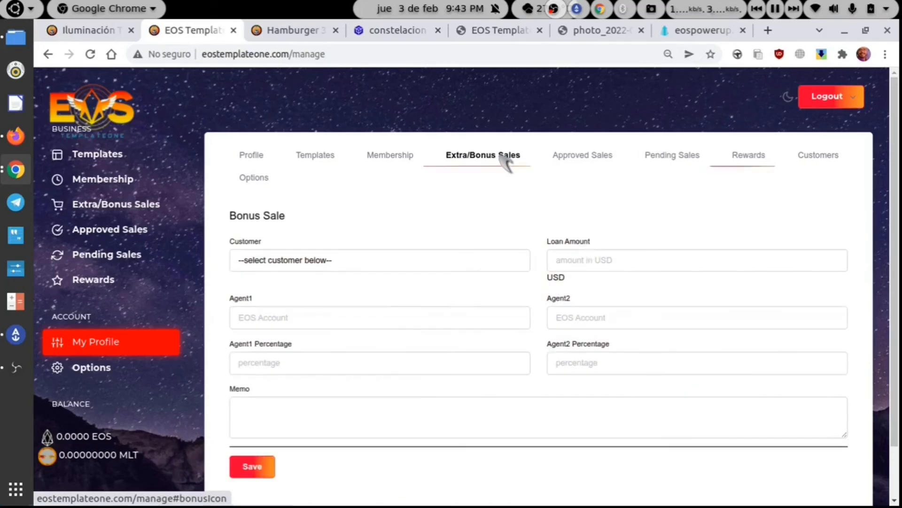
- Look over the Bonus Sale customer choices and Memo field, leave it empty, and view Options
click(490, 268)
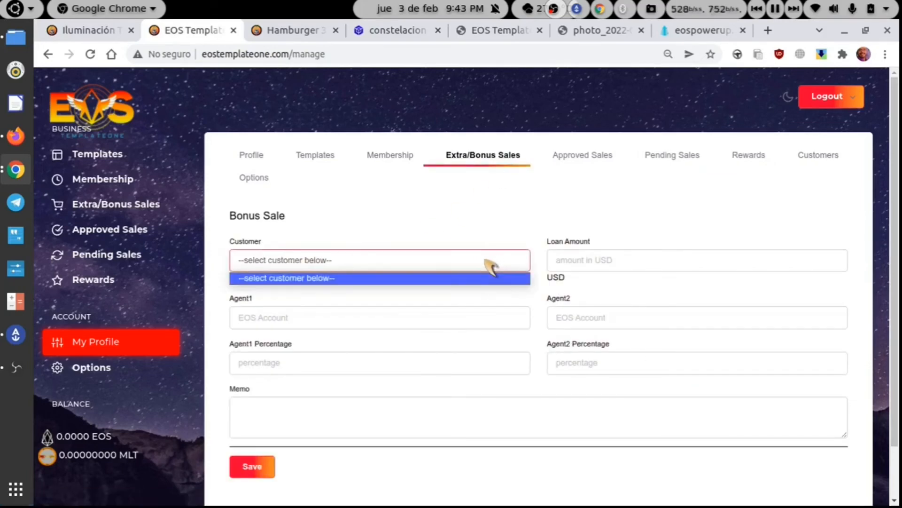
click(491, 268)
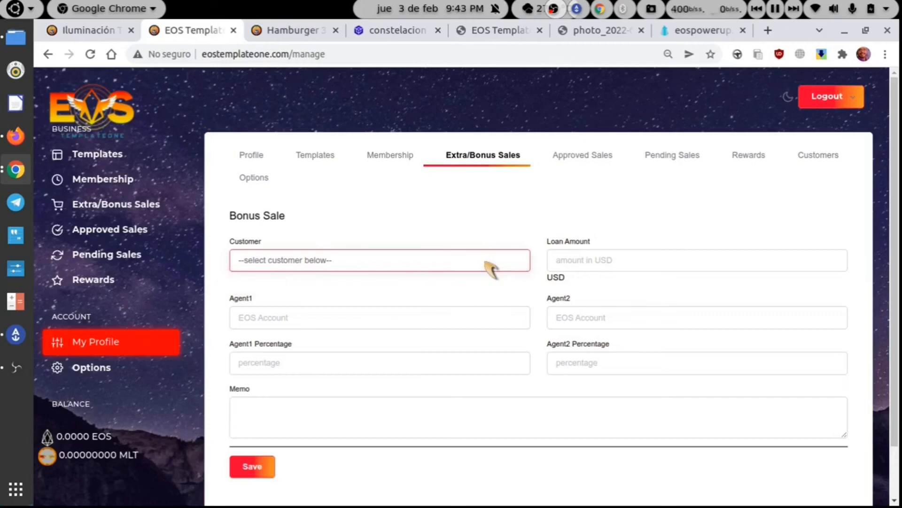
click(426, 224)
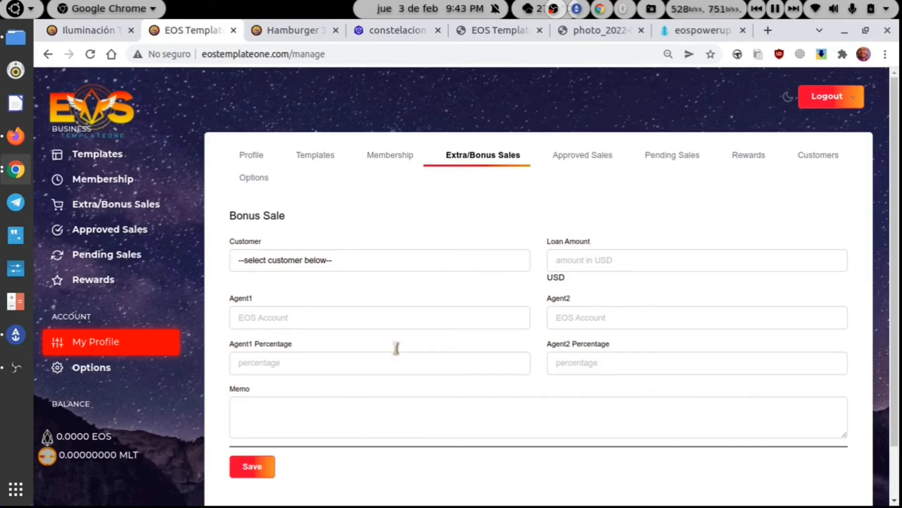
click(370, 412)
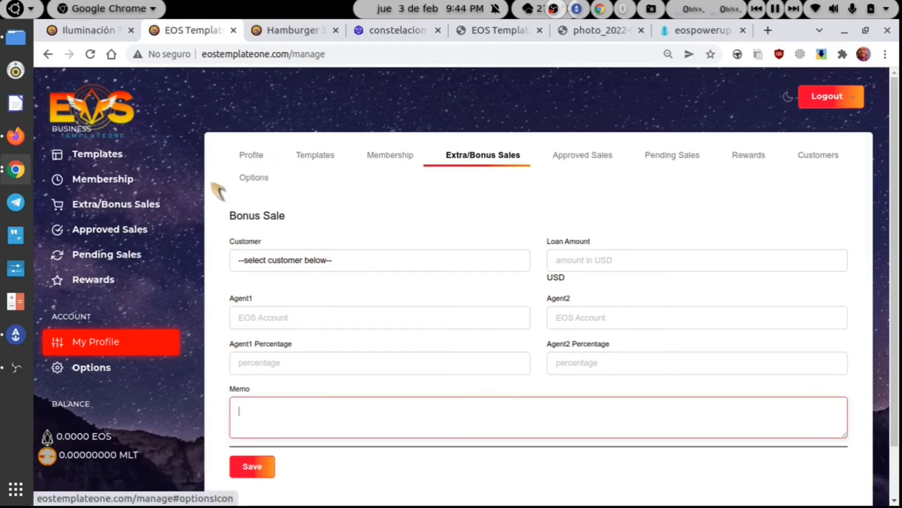
click(115, 369)
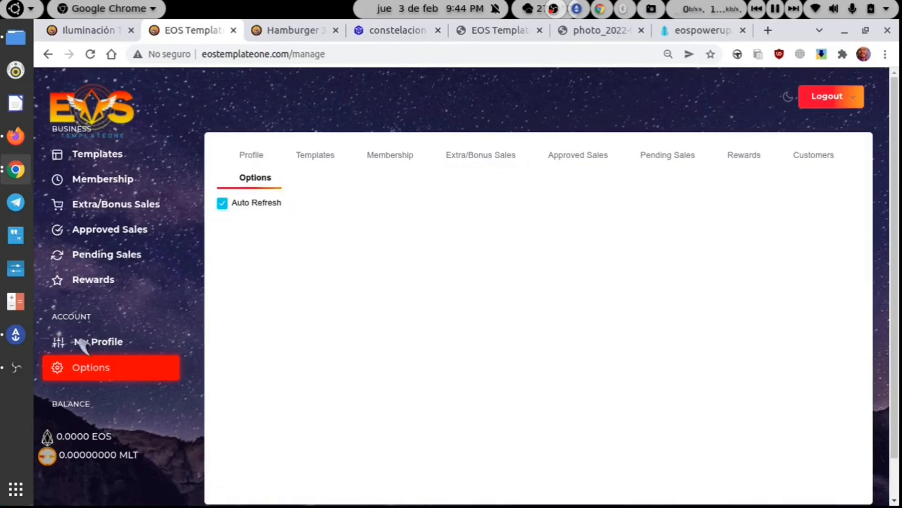
- Return to the Hamburger 3000 profile page, then switch to the customer's bloks.io tab
click(110, 343)
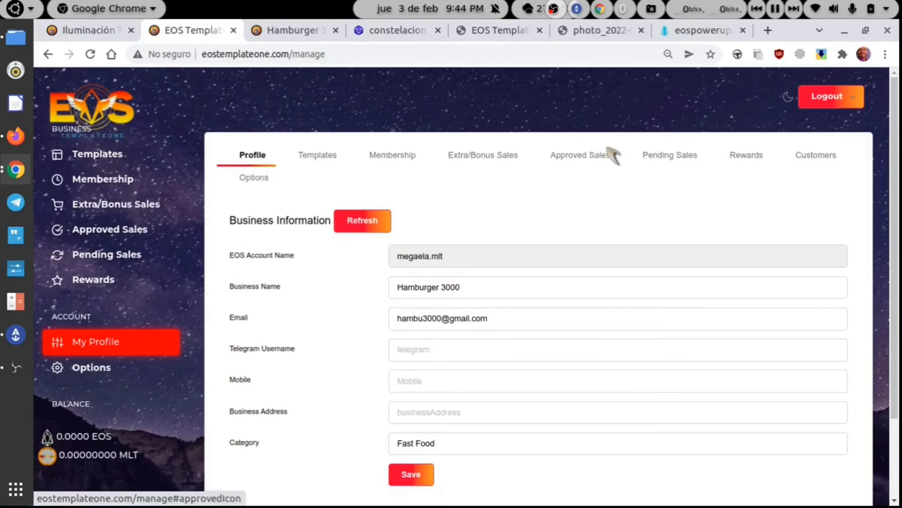
click(413, 35)
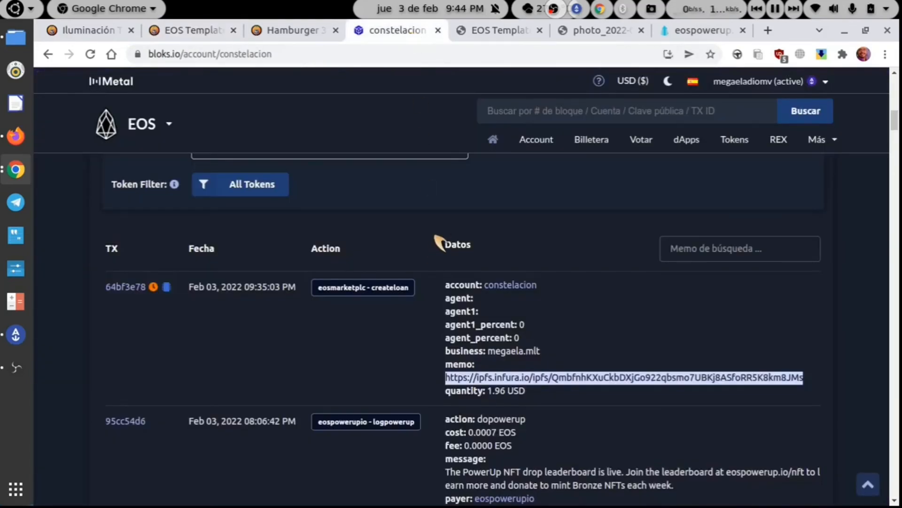
click(435, 236)
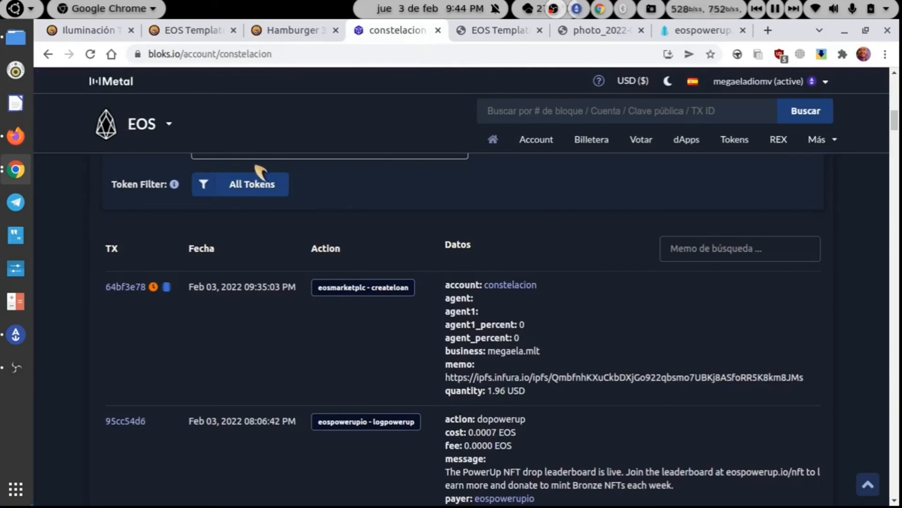
scroll(373, 202, up, 5)
scroll(373, 201, up, 8)
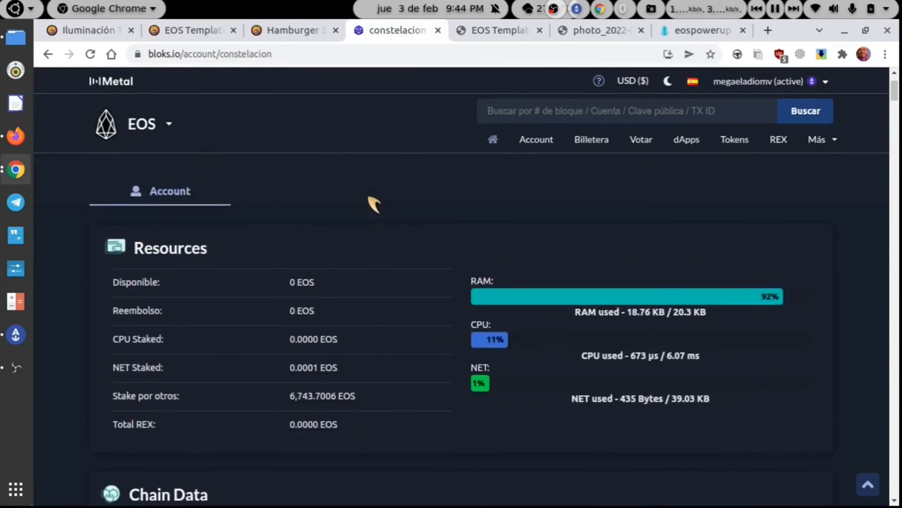
scroll(373, 201, up, 1)
scroll(374, 203, down, 1)
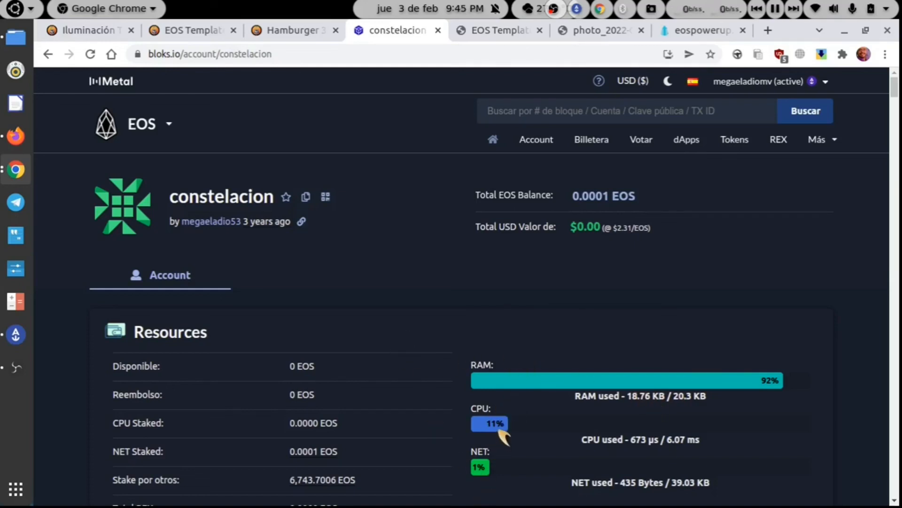
click(677, 38)
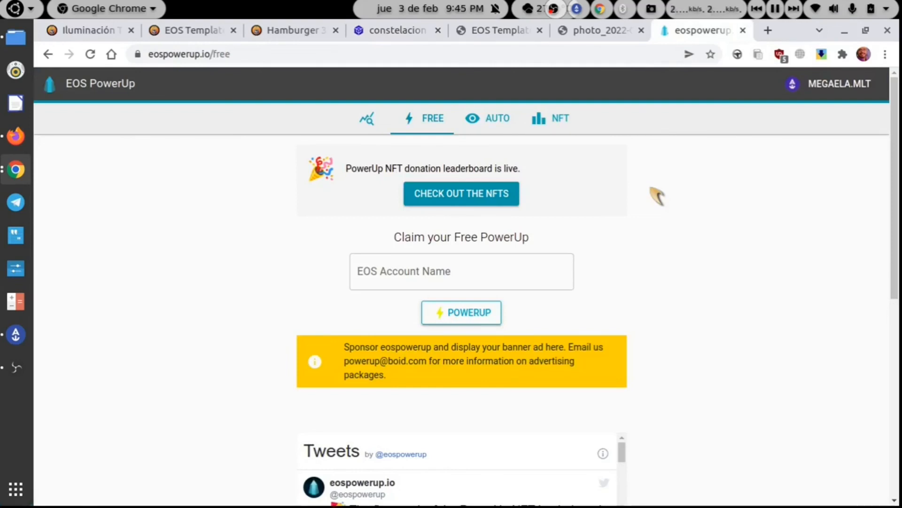
click(398, 31)
click(513, 106)
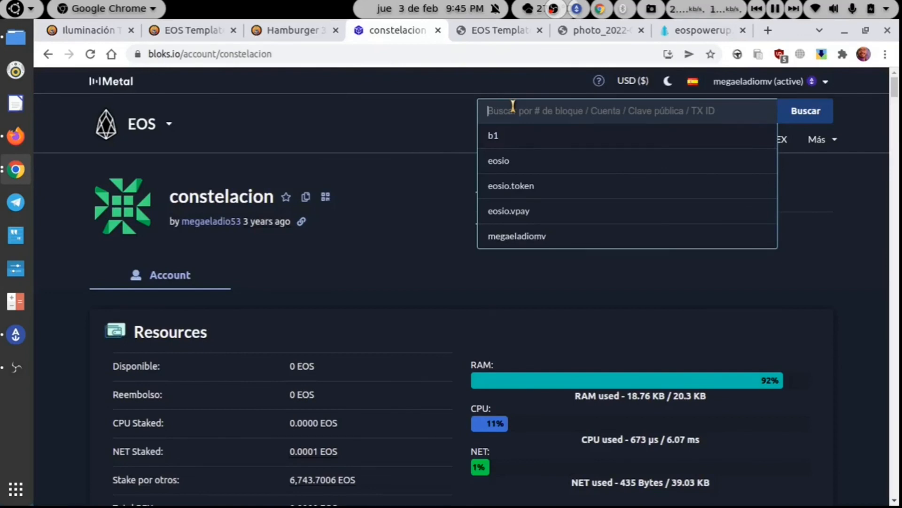
- Search bloks.io for the business account and open its page with the 0.2006 EOS balance
text(me)
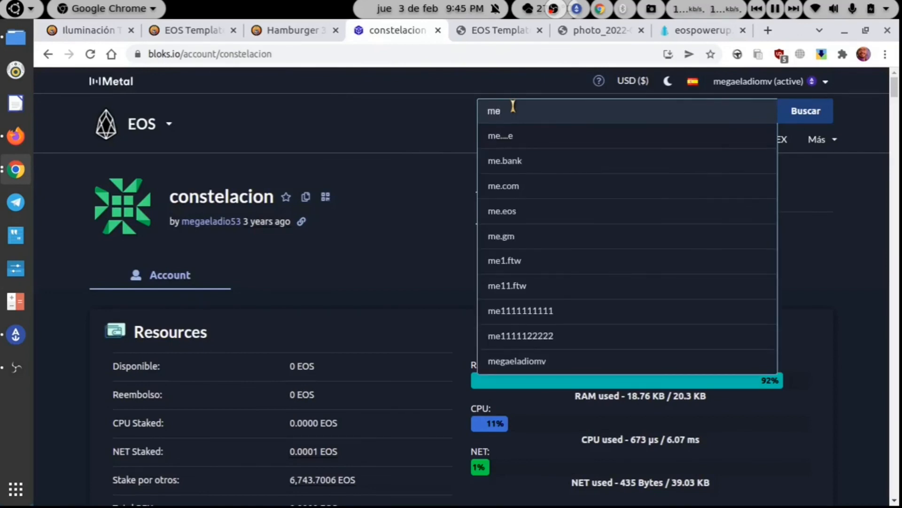
text(t)
key(BackSpace)
text(gaela.)
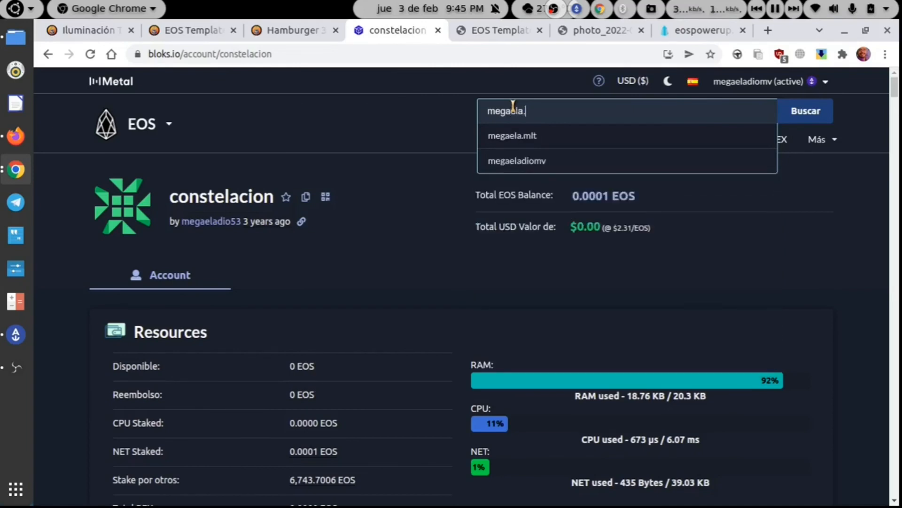
text(ml)
key(Return)
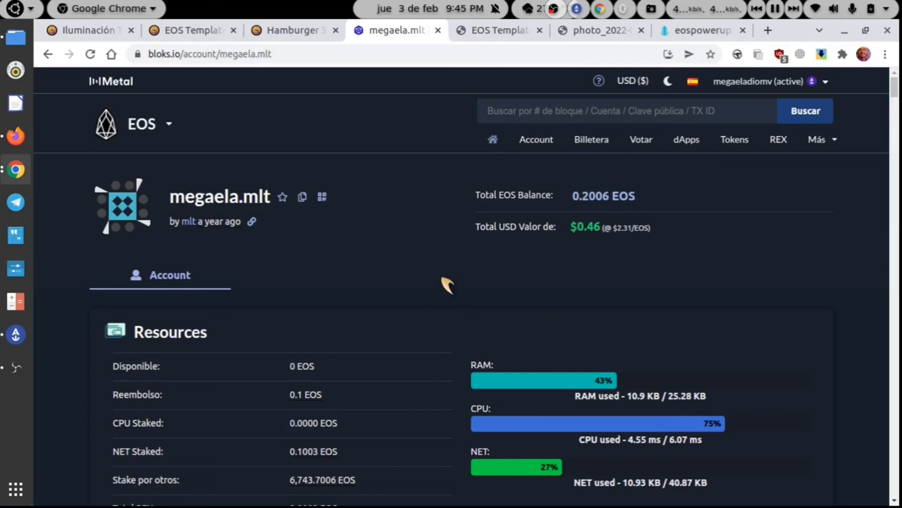
- Scroll the account's transaction history and briefly check the Hamburger 3000 storefront tab
scroll(447, 285, down, 5)
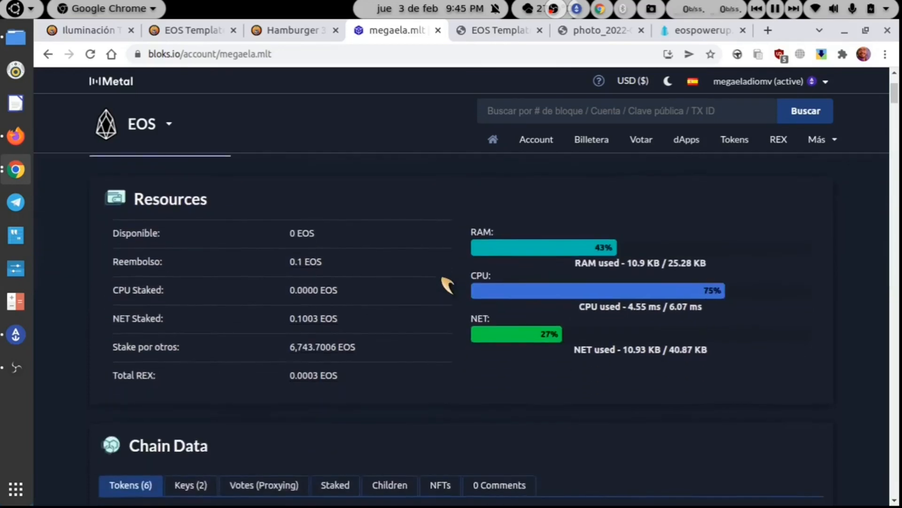
scroll(446, 284, down, 8)
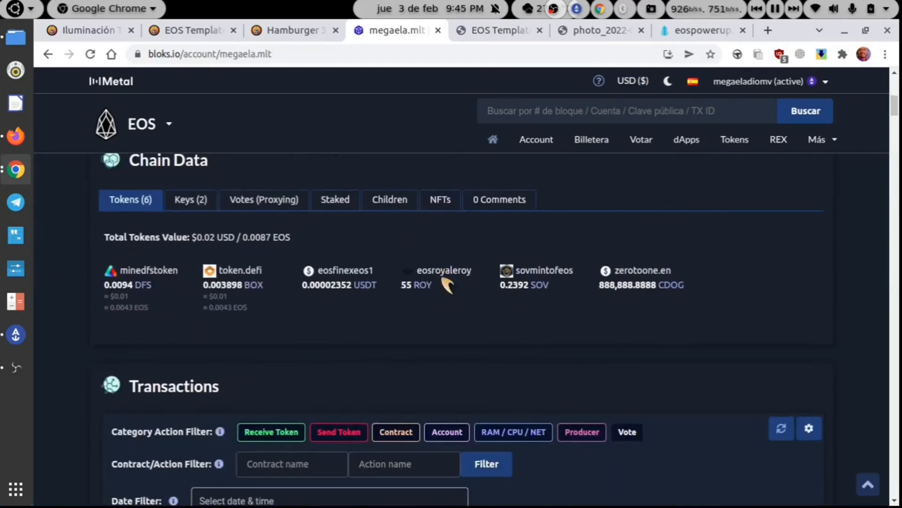
scroll(442, 277, down, 3)
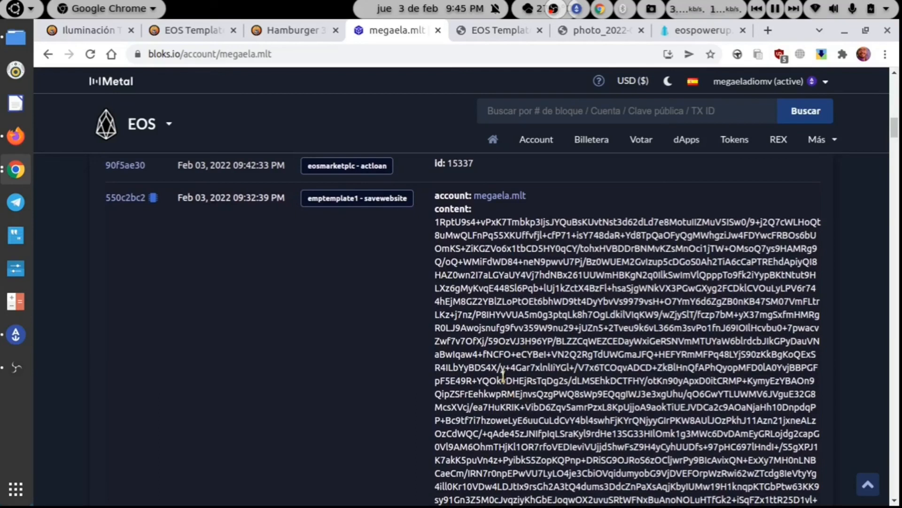
click(278, 38)
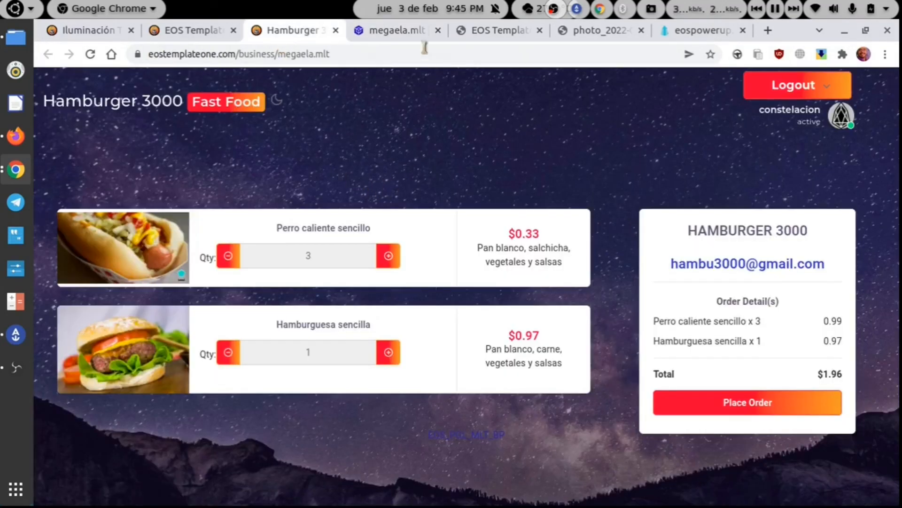
click(403, 36)
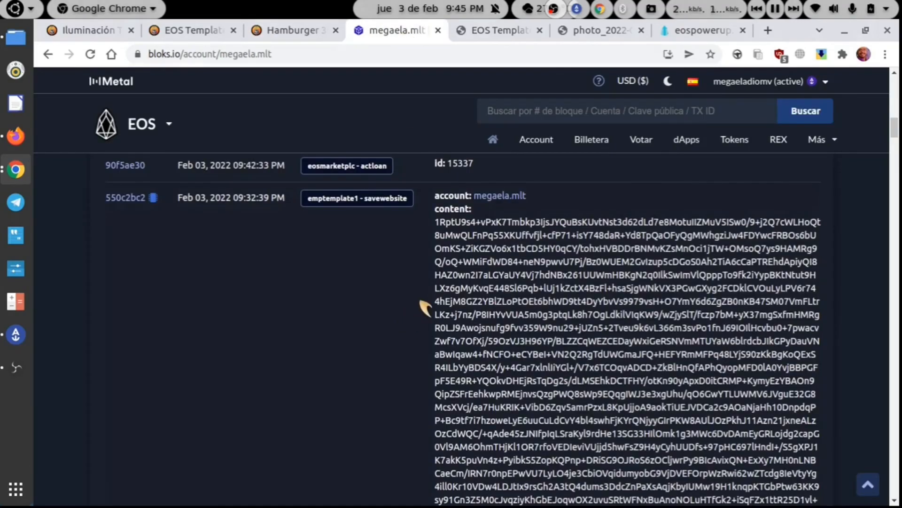
- Find the emptemplate1 savewebsite transaction and show its 328 Bytes resource usage
scroll(425, 308, down, 3)
scroll(425, 308, down, 8)
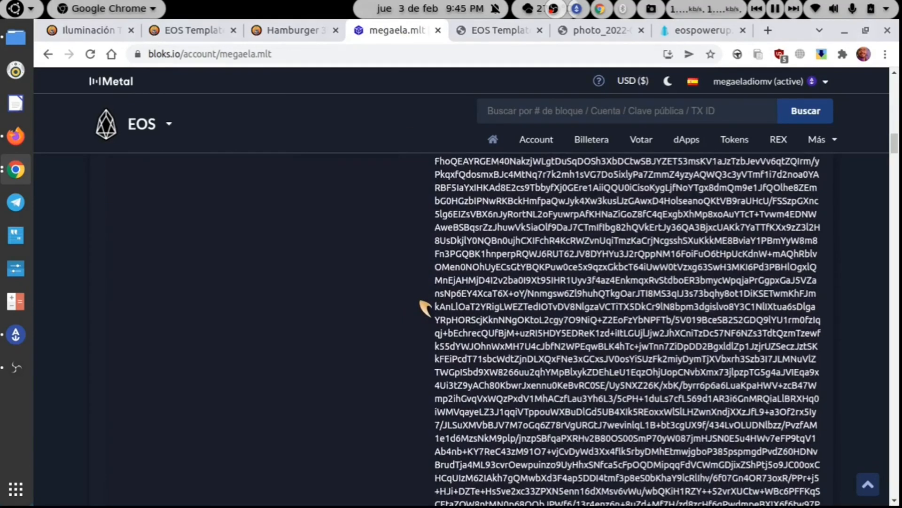
scroll(425, 308, up, 3)
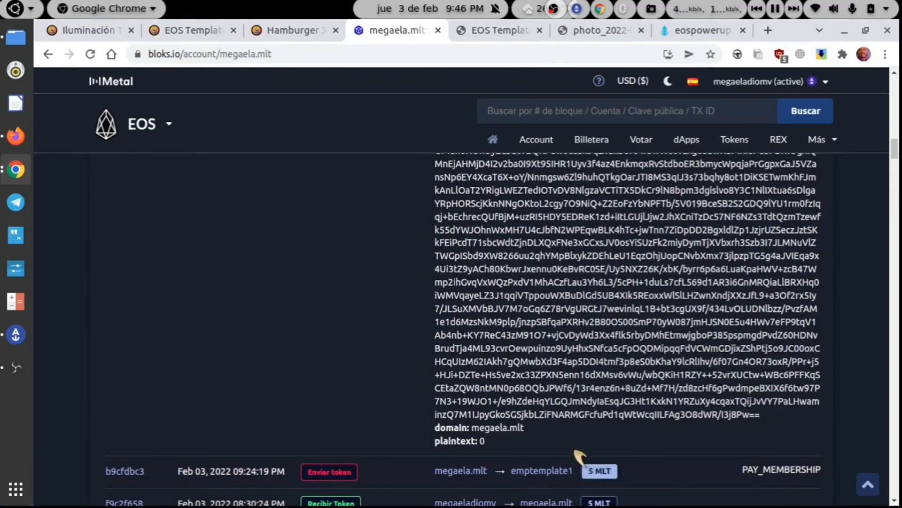
scroll(465, 324, down, 3)
scroll(464, 323, up, 7)
scroll(465, 323, up, 5)
scroll(465, 323, down, 1)
scroll(465, 324, down, 2)
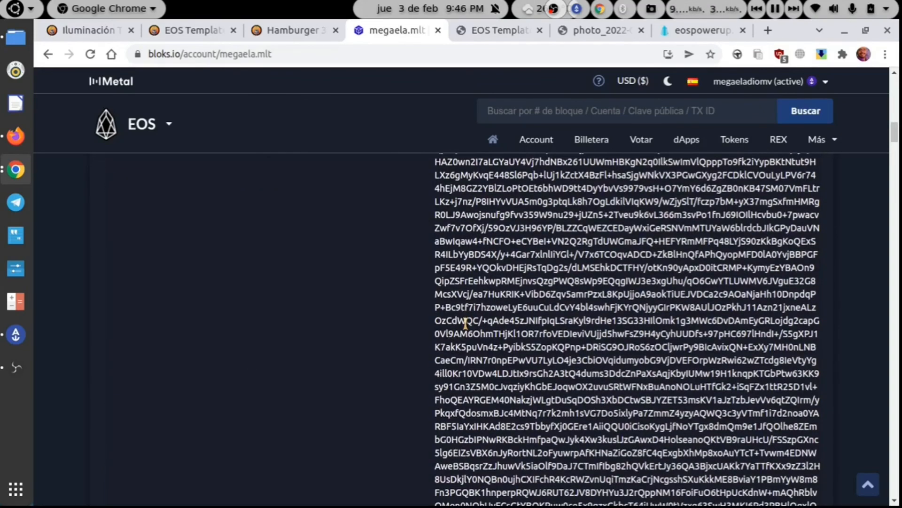
scroll(465, 323, up, 3)
scroll(468, 326, up, 1)
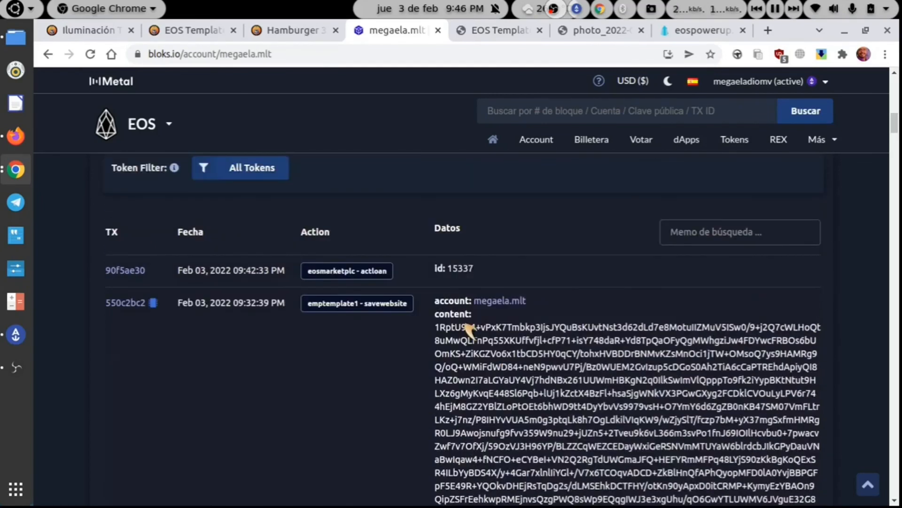
scroll(469, 329, up, 1)
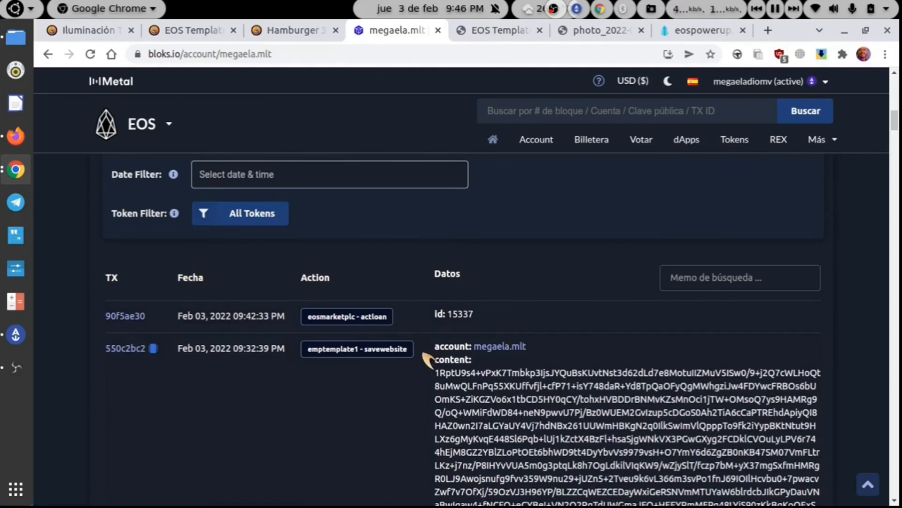
scroll(427, 359, up, 13)
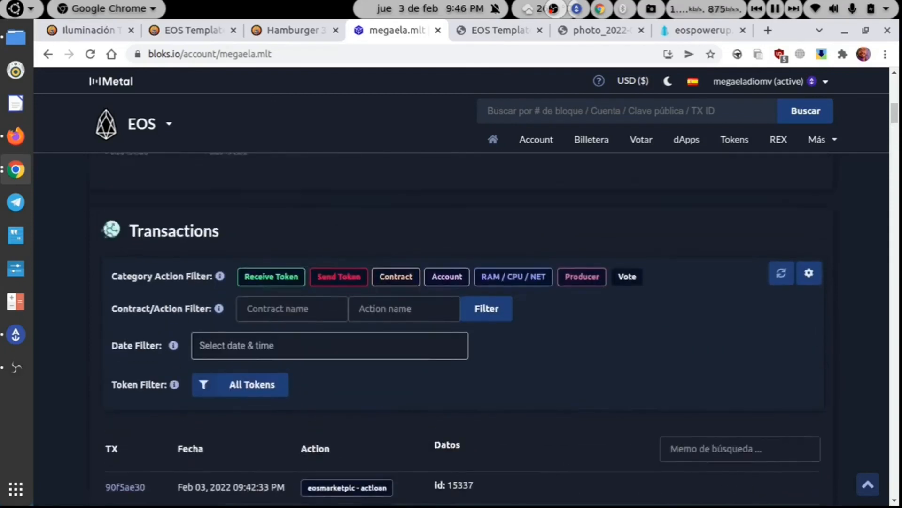
scroll(428, 359, up, 2)
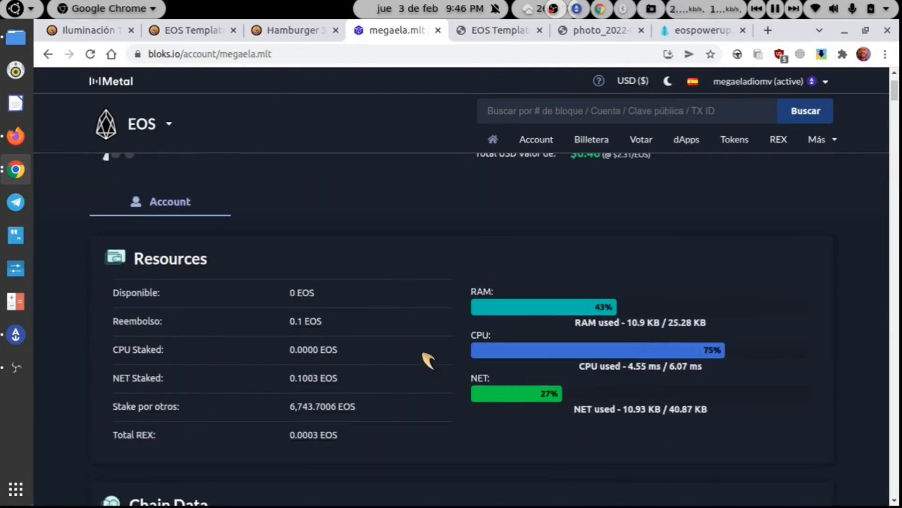
scroll(427, 360, down, 10)
scroll(428, 360, down, 3)
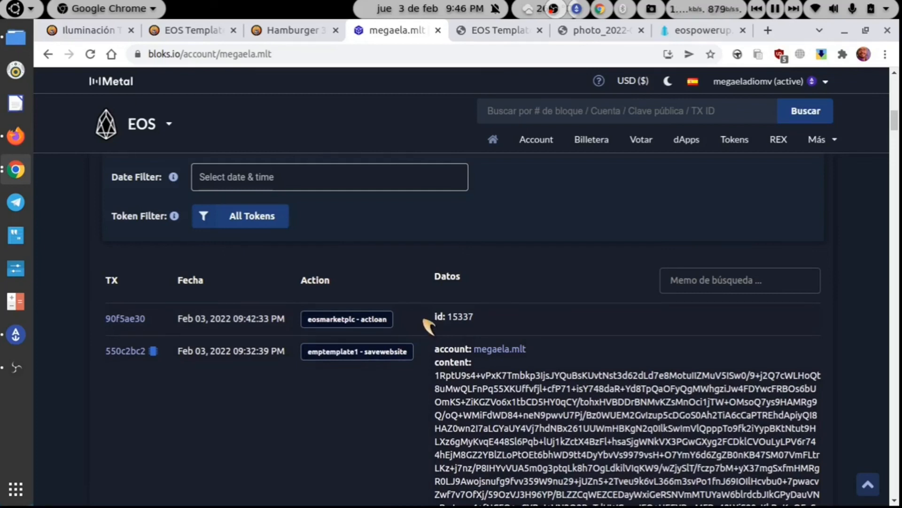
scroll(421, 269, up, 10)
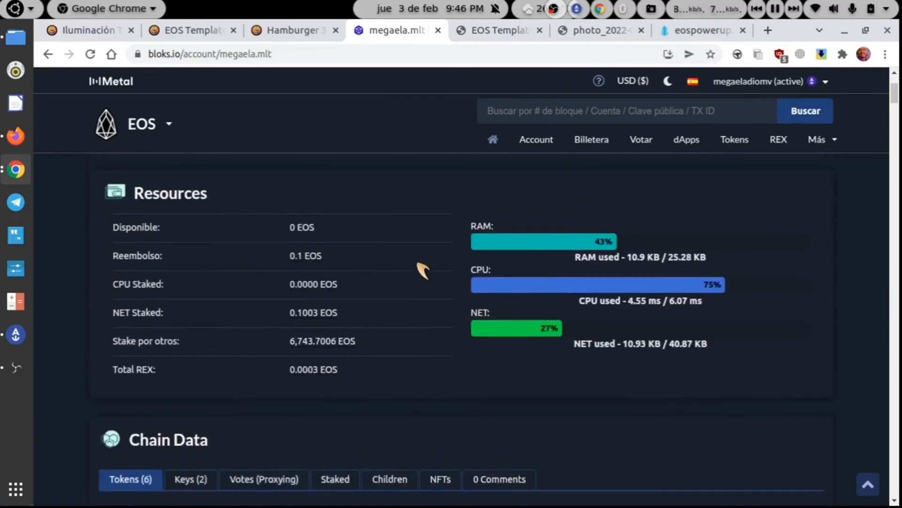
scroll(422, 269, down, 12)
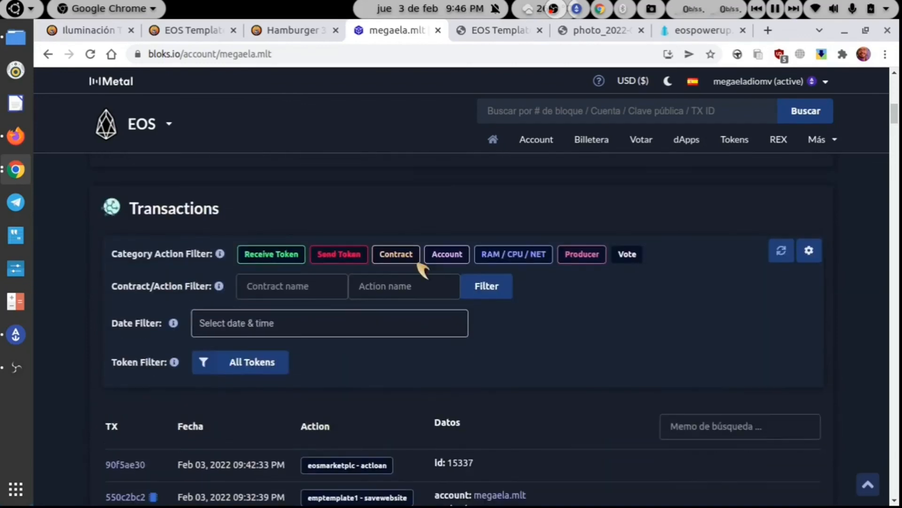
scroll(423, 271, down, 2)
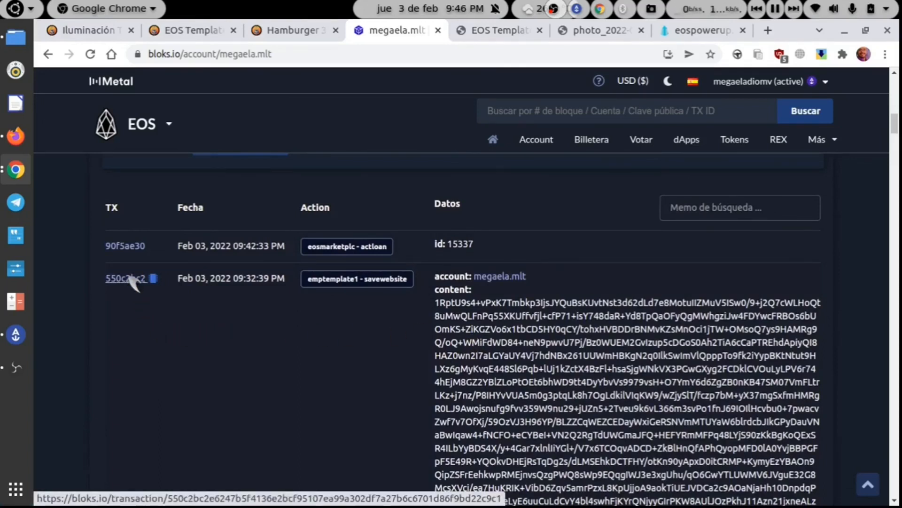
mouse_move(158, 282)
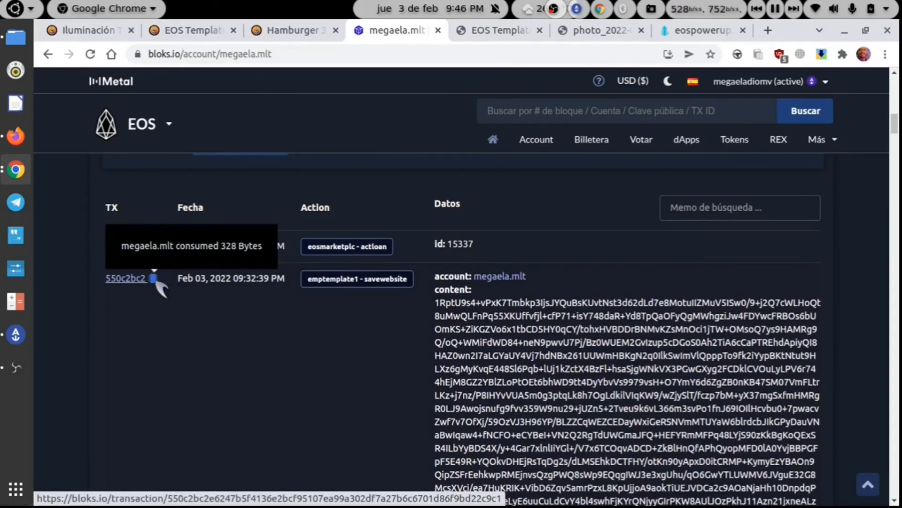